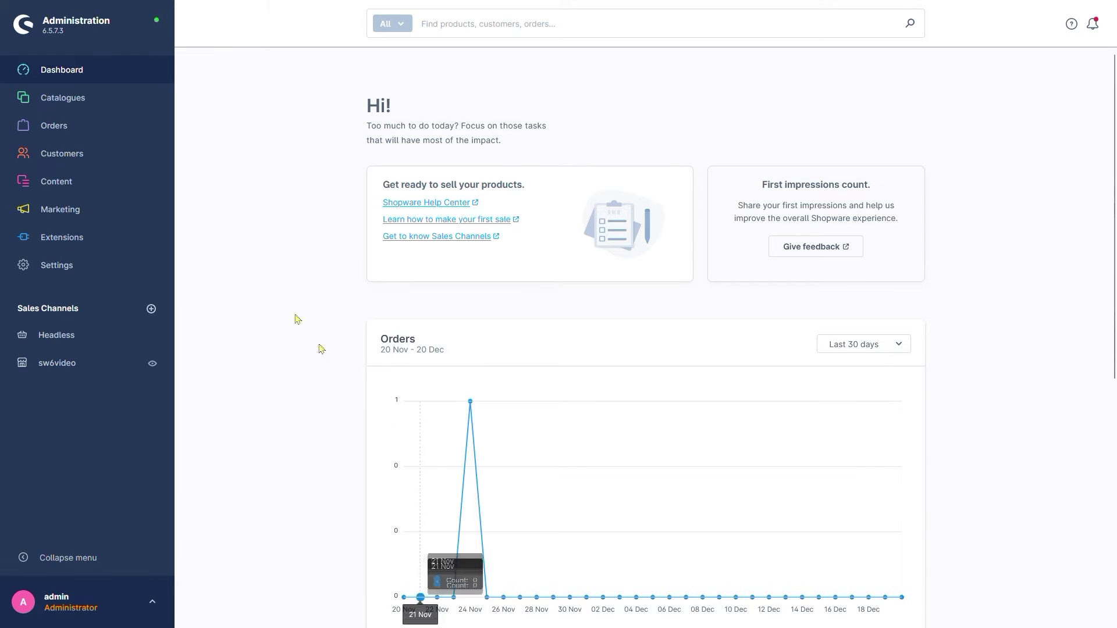
# Create a full-width listing page layout named 'Test' in Shopping Experiences.
pyautogui.moveTo(107, 182)
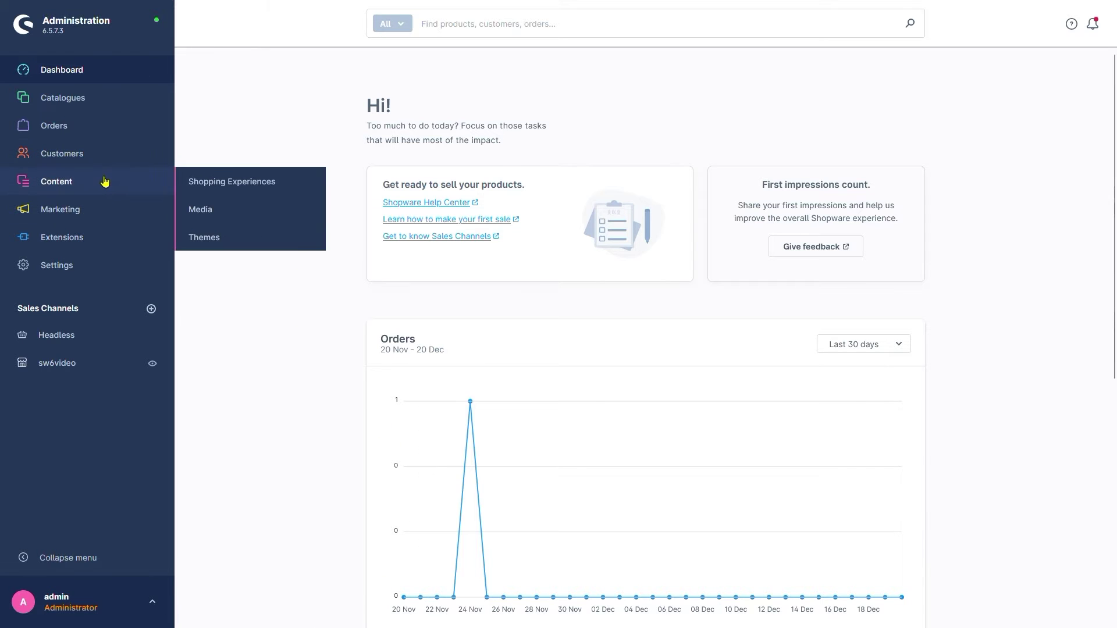
pyautogui.click(209, 186)
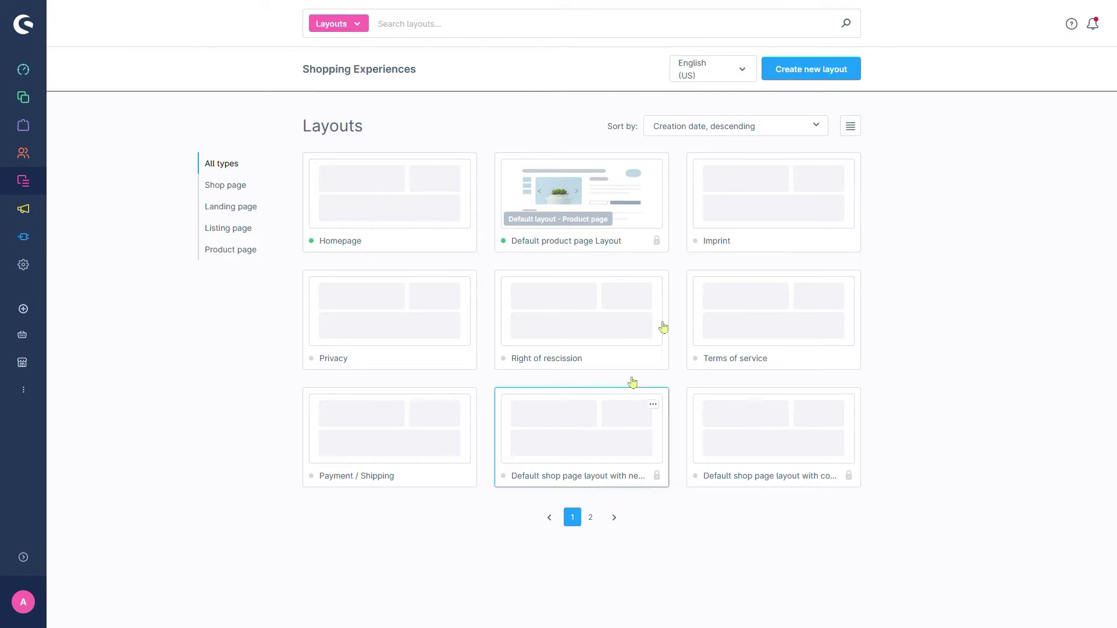
pyautogui.click(800, 70)
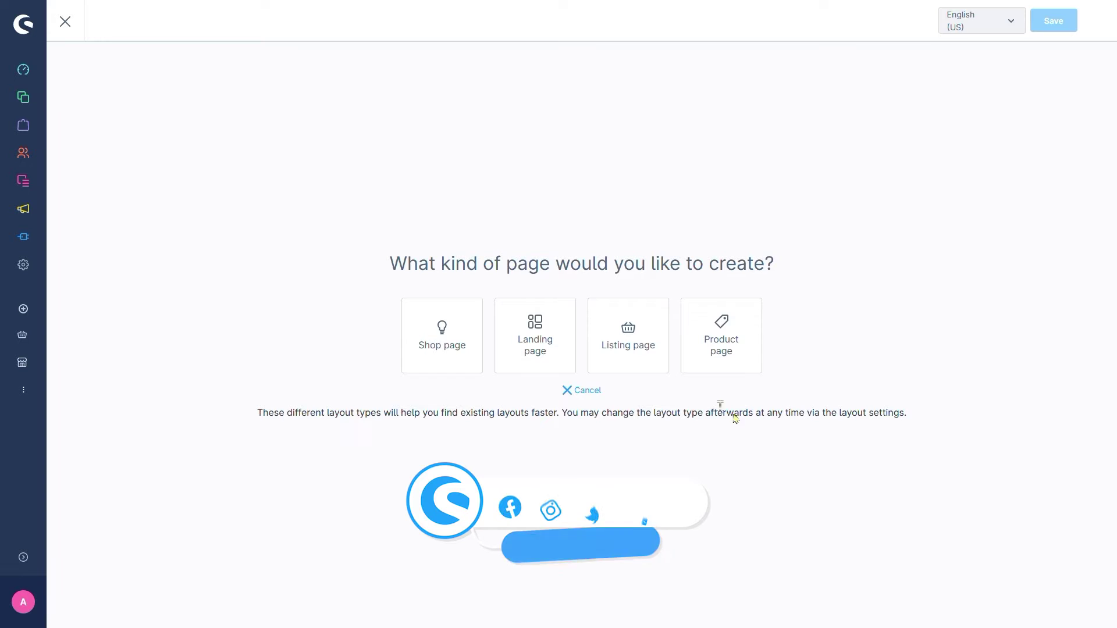
pyautogui.click(656, 357)
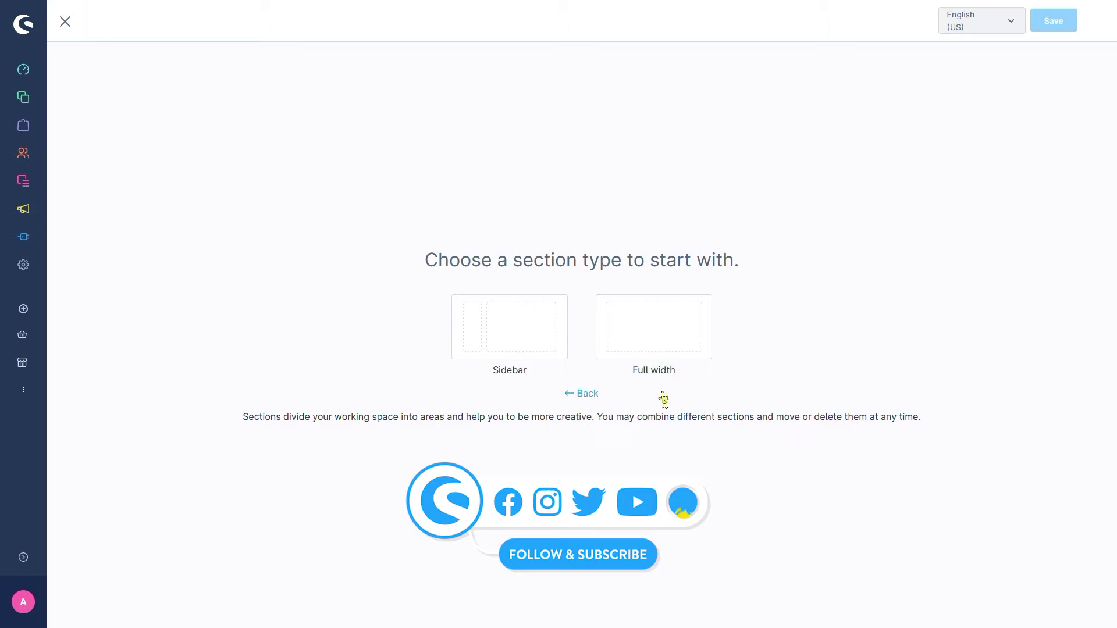
pyautogui.click(662, 348)
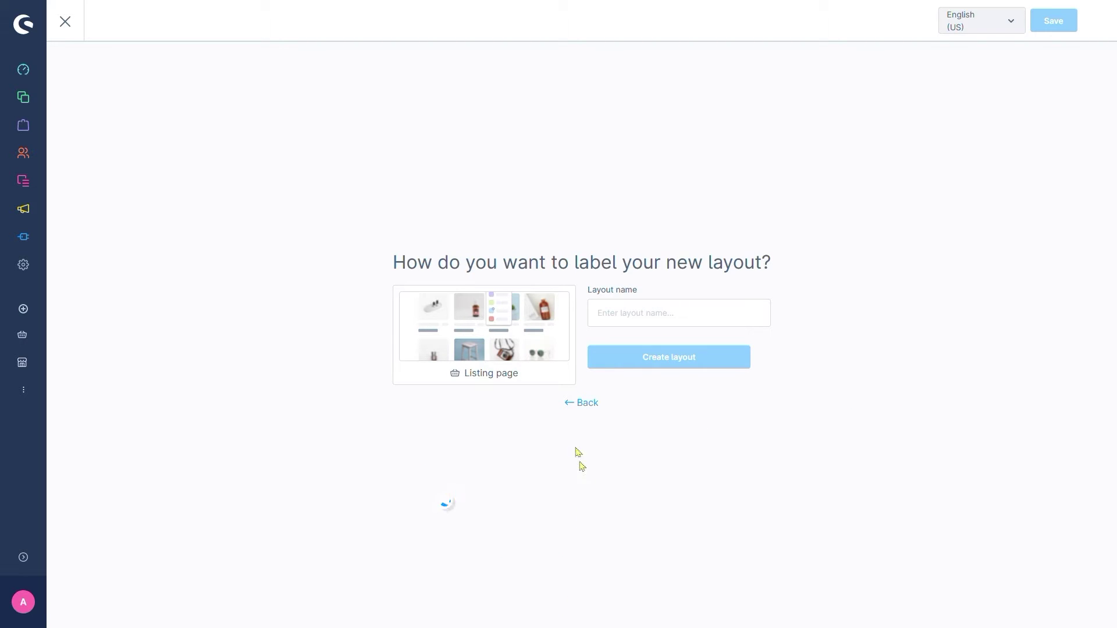
pyautogui.click(639, 316)
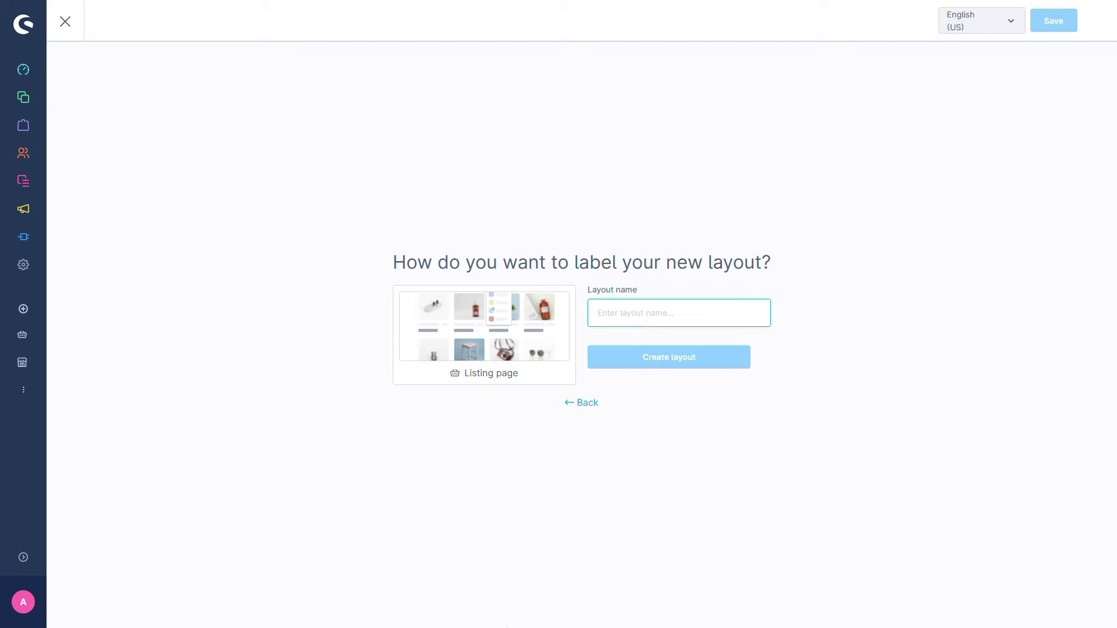
pyautogui.write('Test')
pyautogui.press('Return')
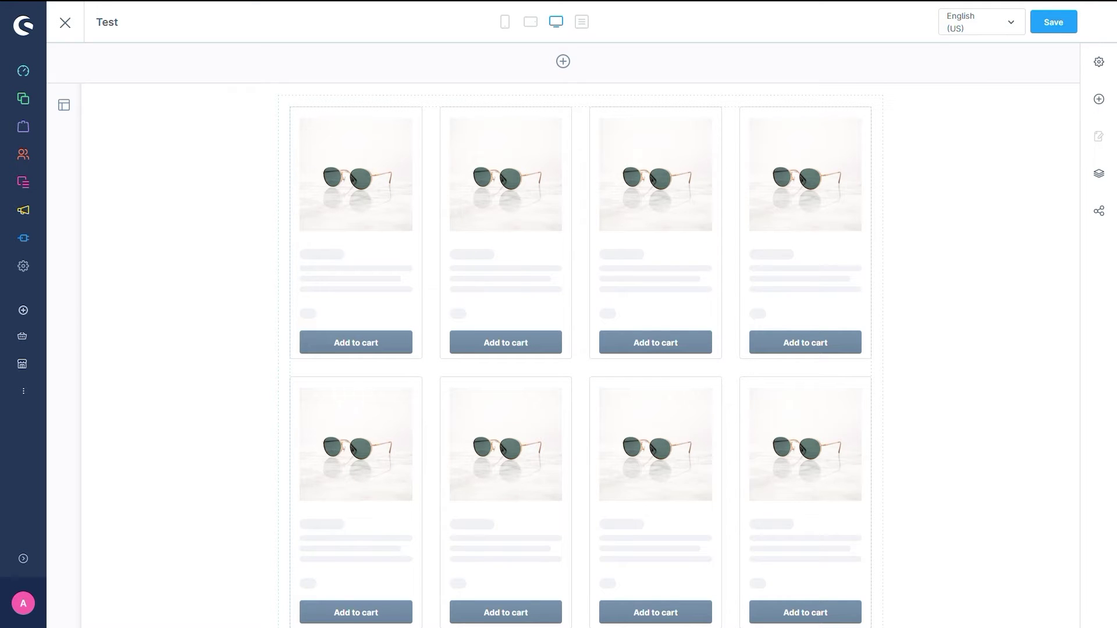
# Enable Use custom sortings in the product listing block's Sorting settings.
pyautogui.click(474, 454)
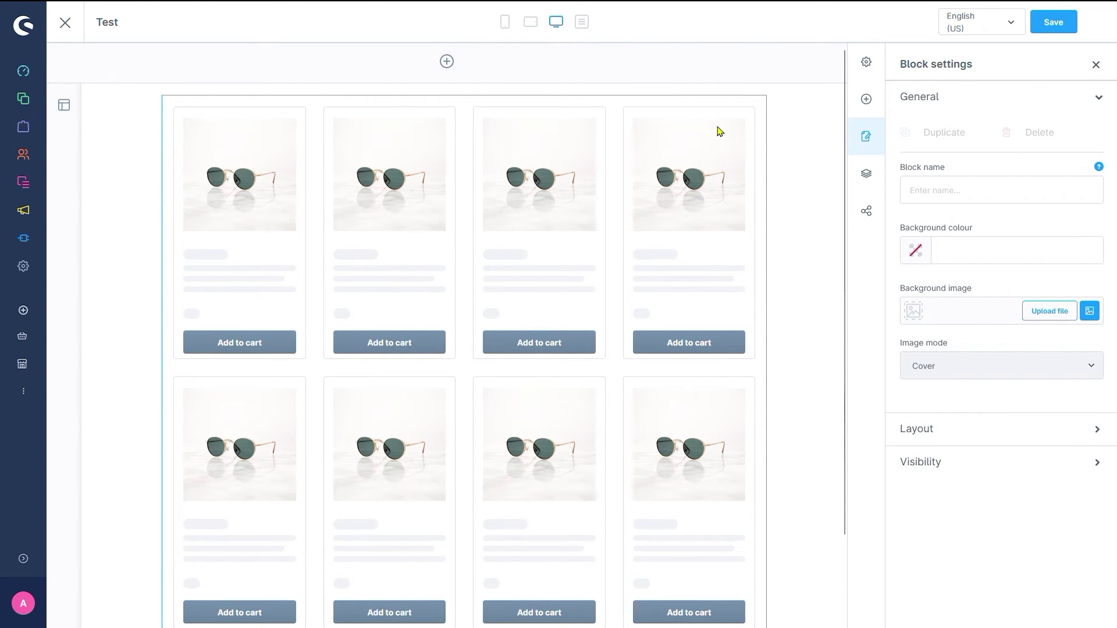
pyautogui.click(718, 128)
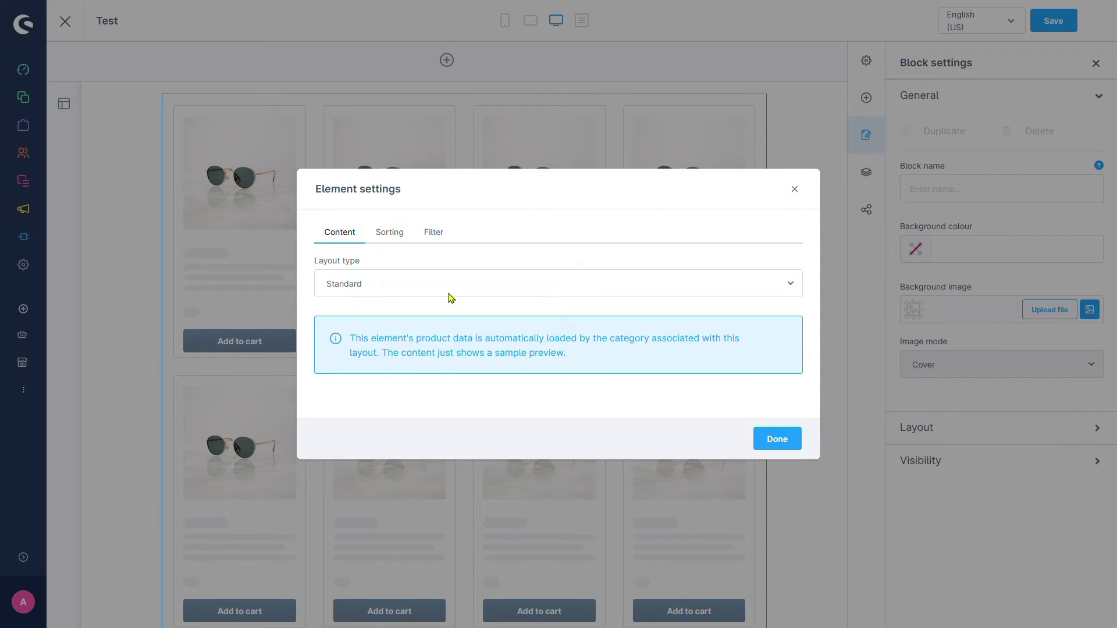
pyautogui.click(385, 236)
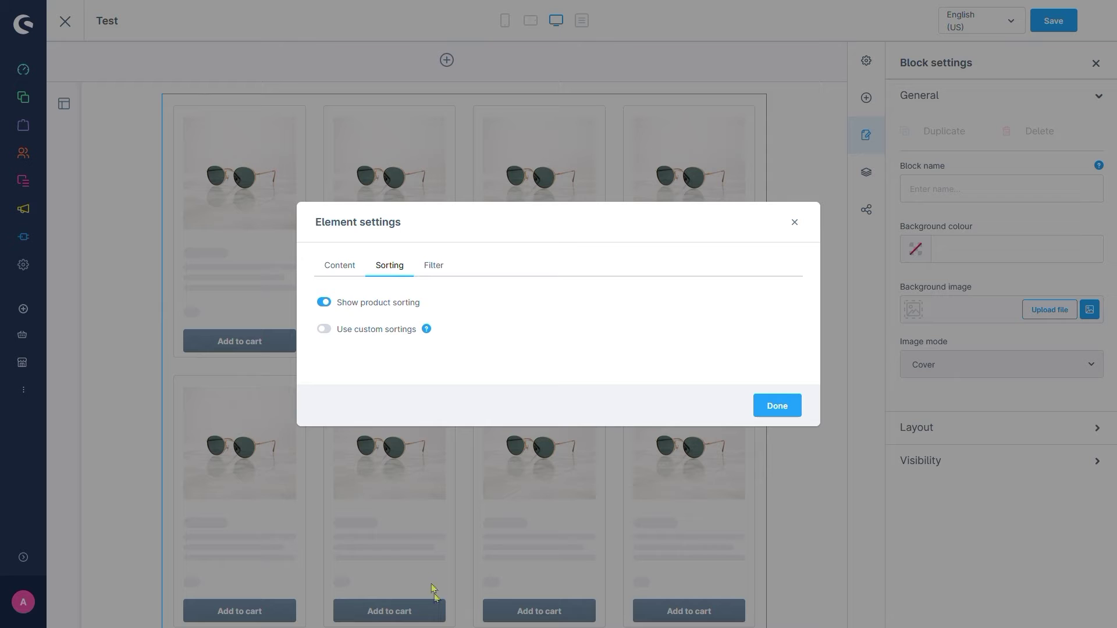
pyautogui.click(345, 331)
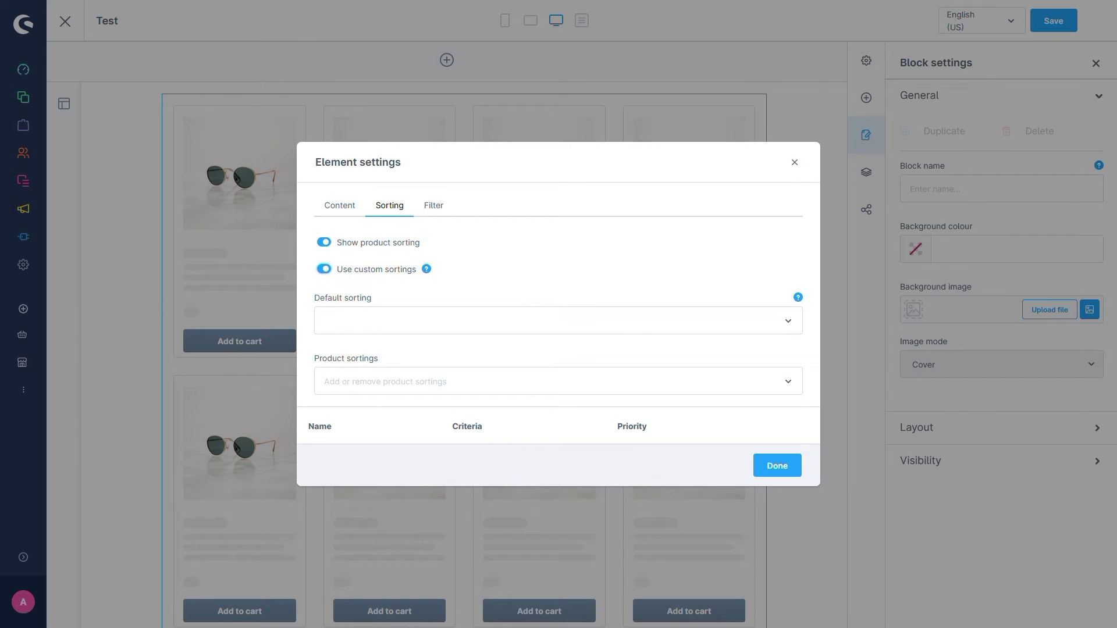
# Set the default sorting to Name A-Z and add Price ascending to the product sortings.
pyautogui.click(445, 322)
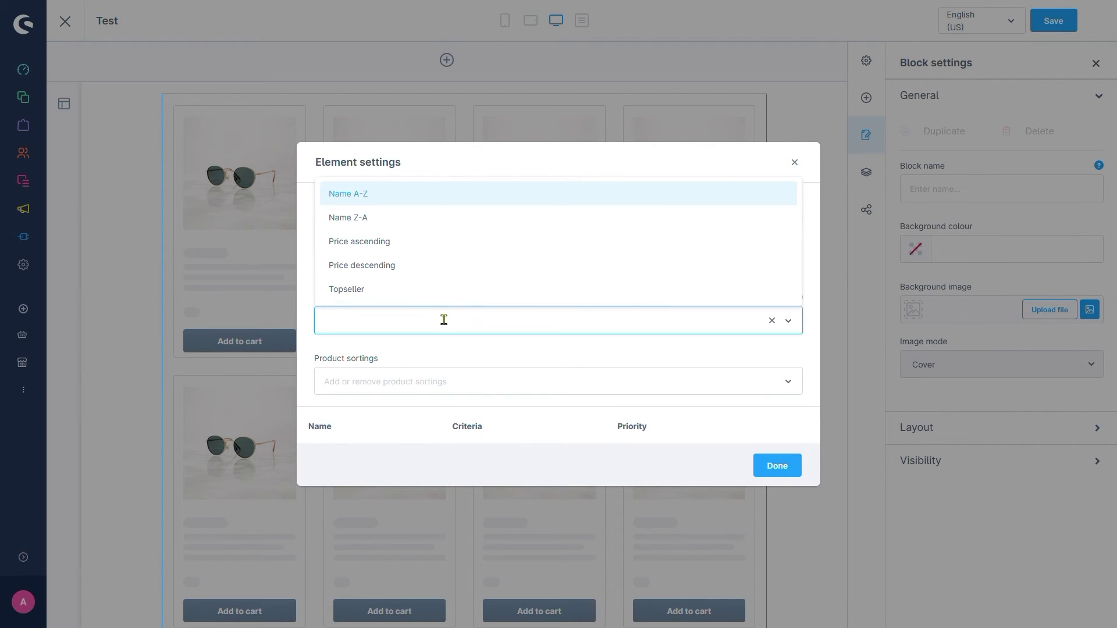
pyautogui.click(392, 201)
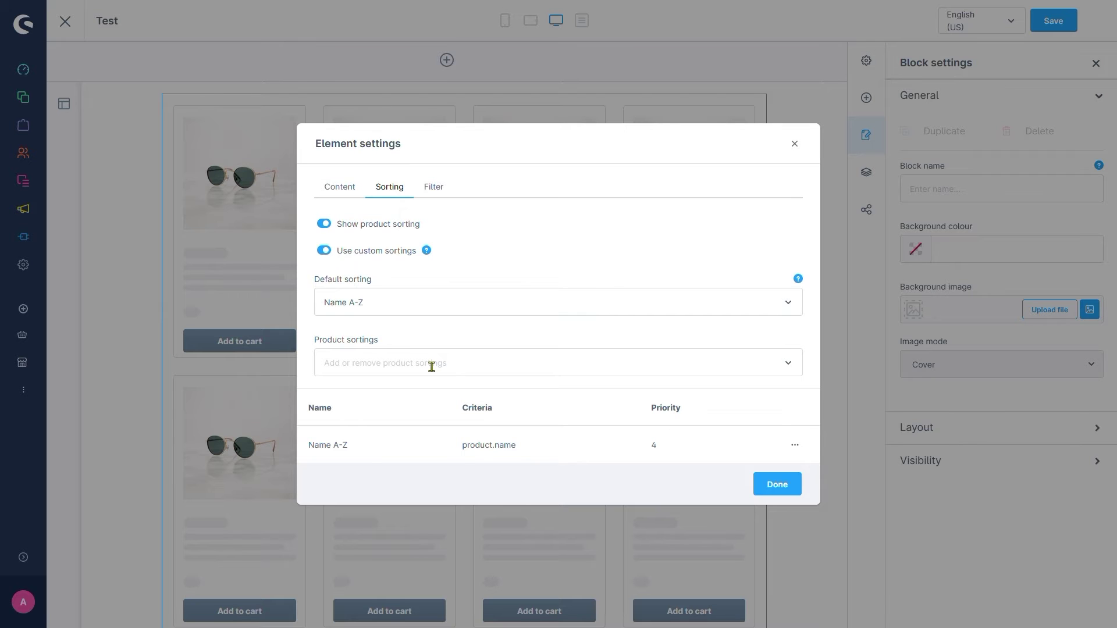
pyautogui.click(431, 367)
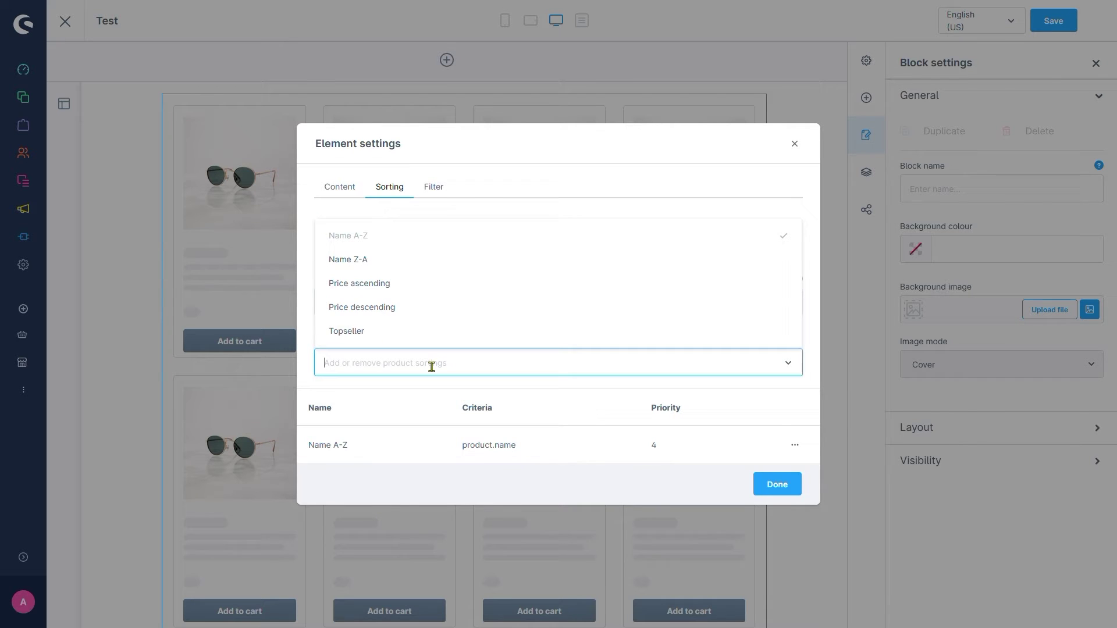
pyautogui.click(402, 285)
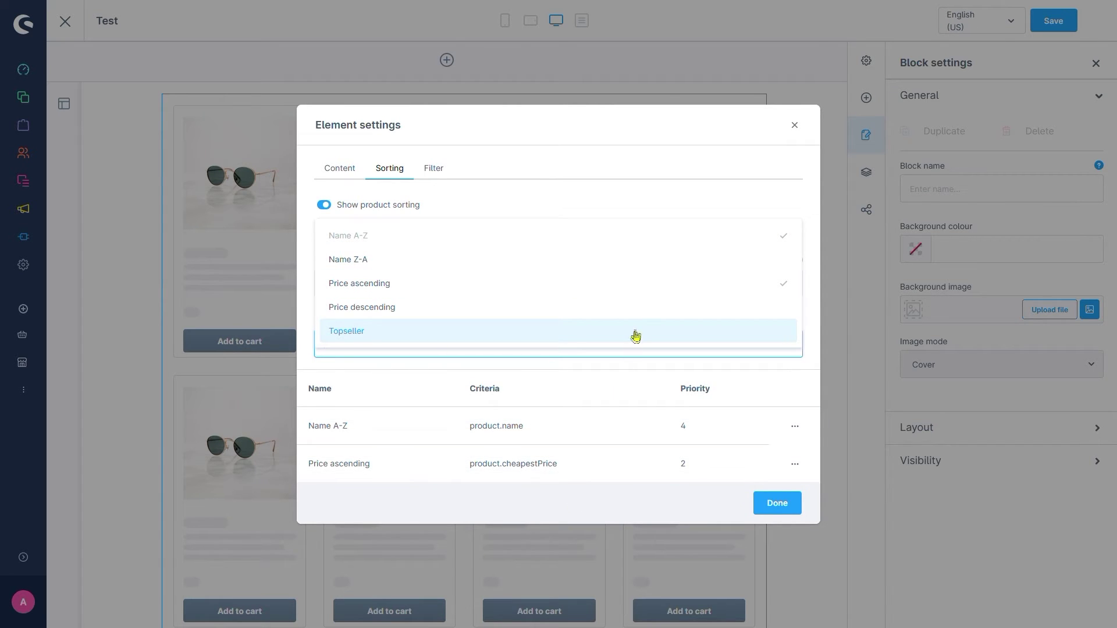
pyautogui.click(651, 287)
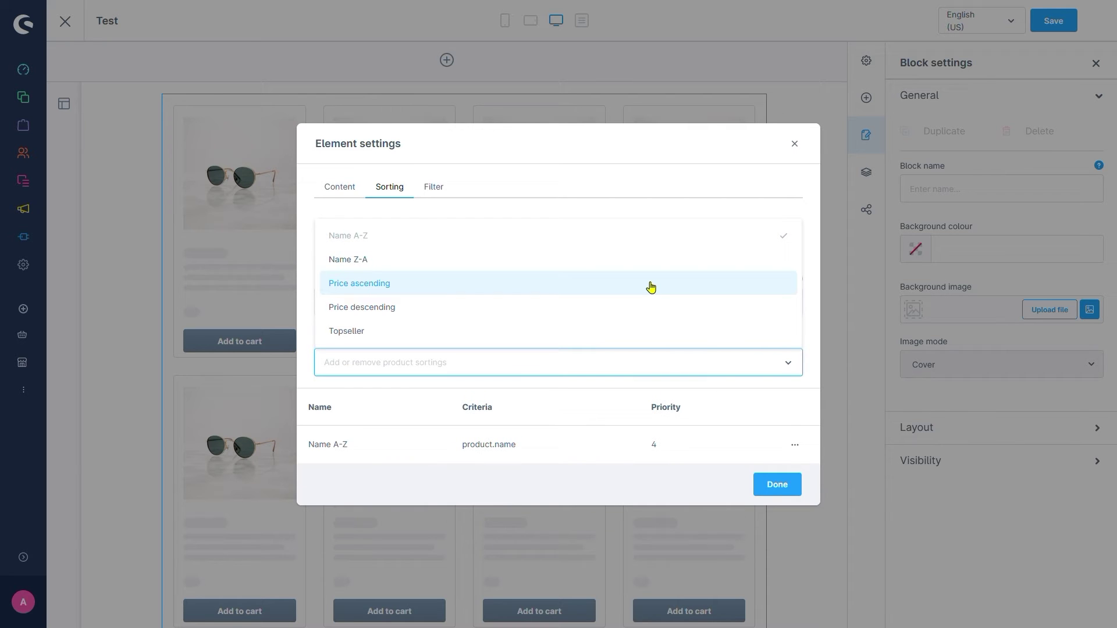
pyautogui.click(651, 287)
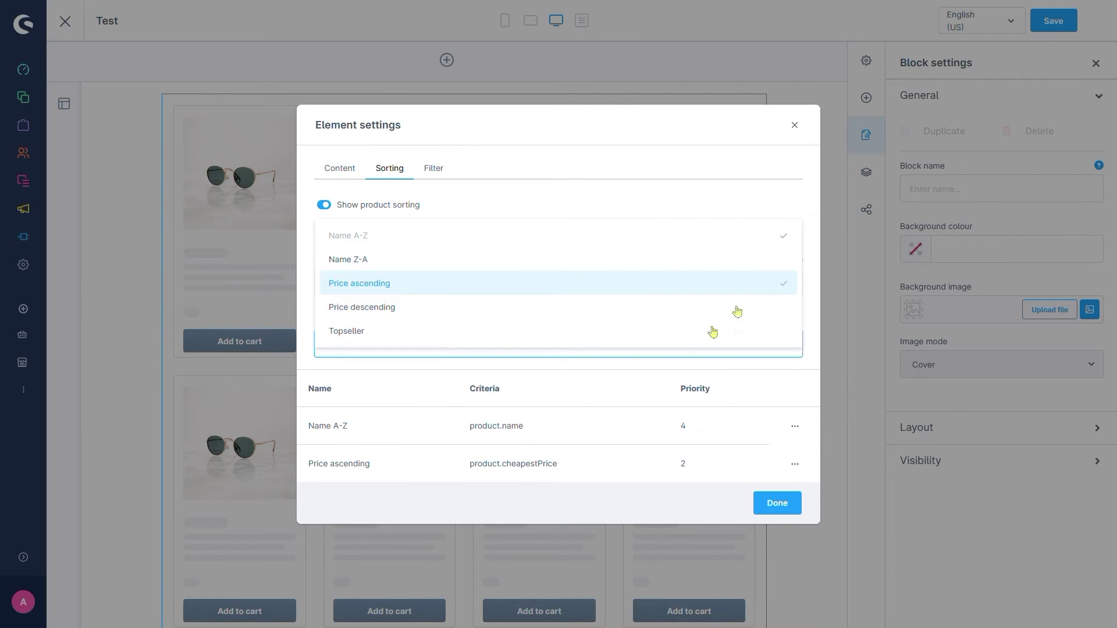
pyautogui.click(623, 514)
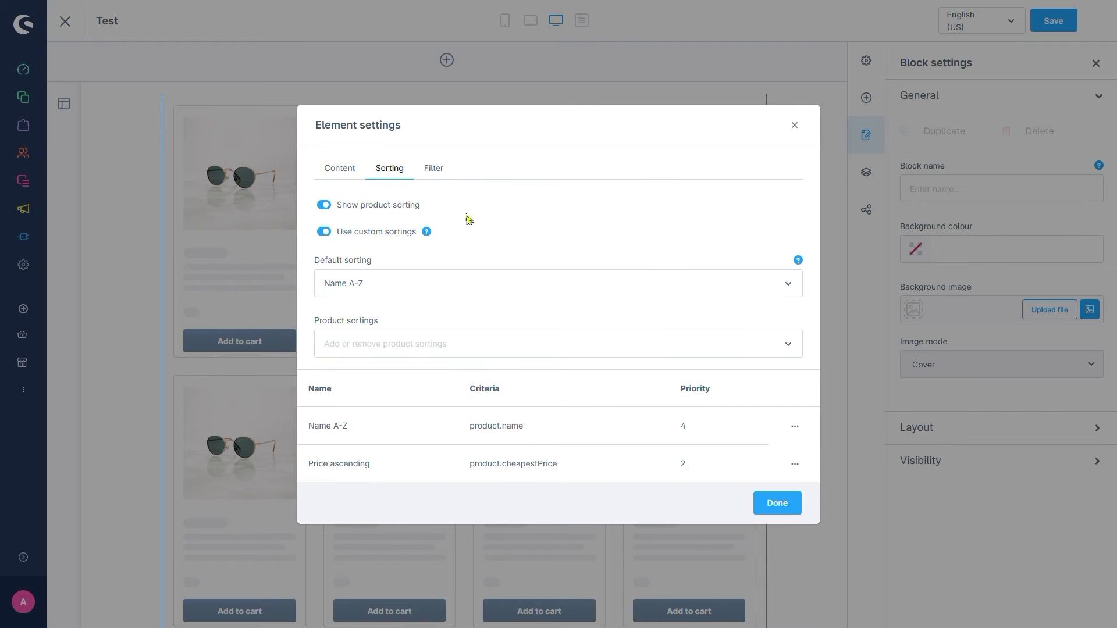
# Switch on Configure filterable product properties in the listing's Filter settings.
pyautogui.click(435, 169)
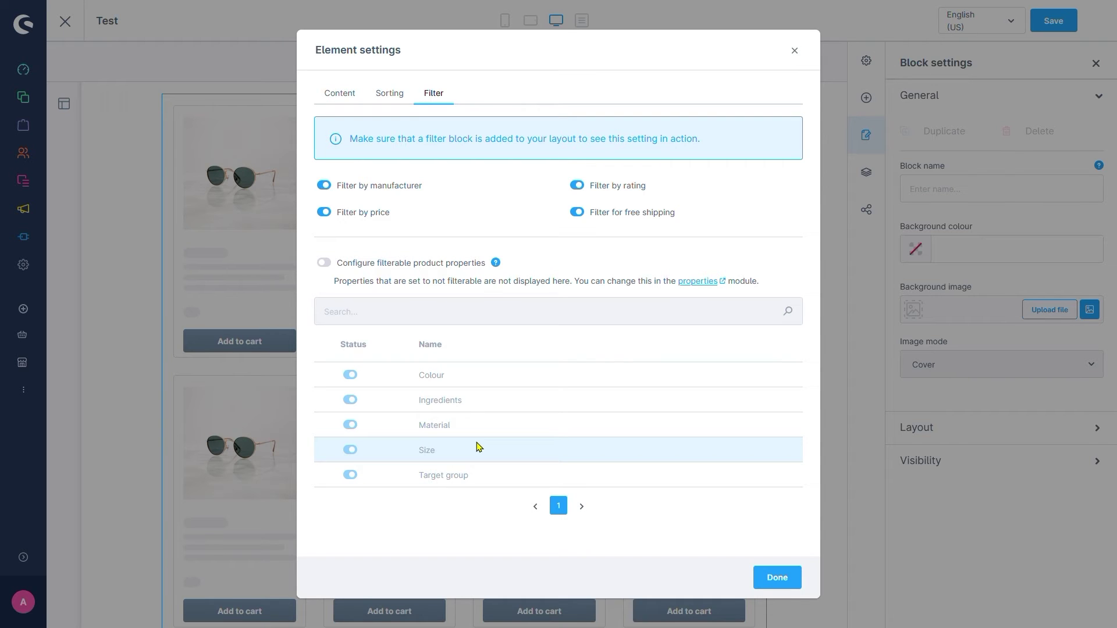
pyautogui.click(367, 269)
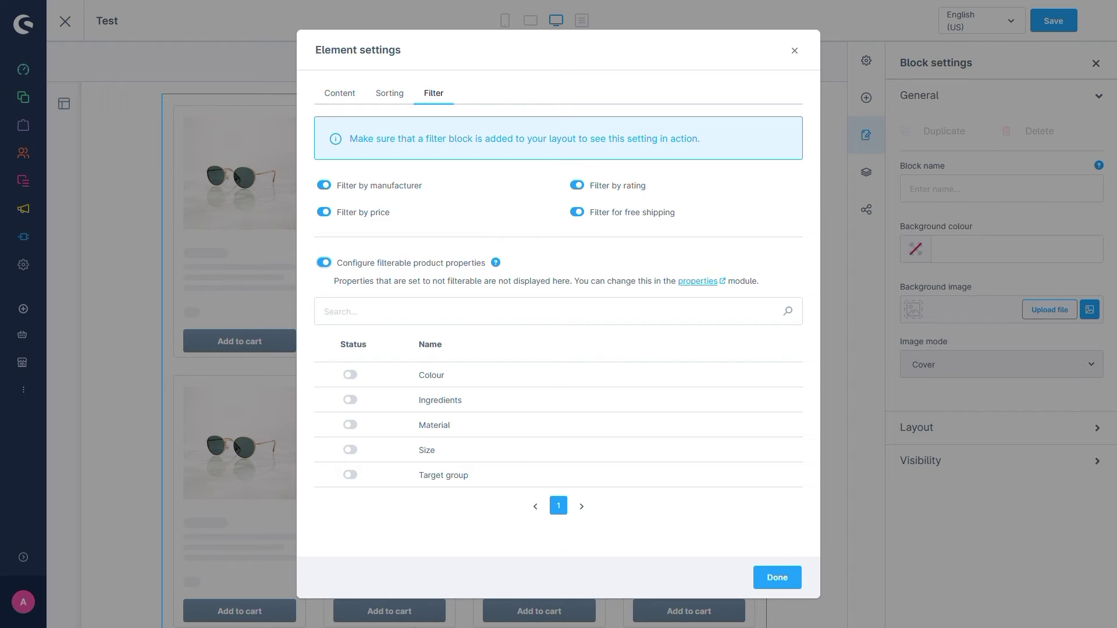
# Switch on the Status toggles for Colour and Material in the property filter table.
pyautogui.click(349, 375)
pyautogui.click(350, 375)
pyautogui.click(352, 425)
# Add a Sidebar Product filter block above the product listing and show the layout assignment.
pyautogui.click(762, 576)
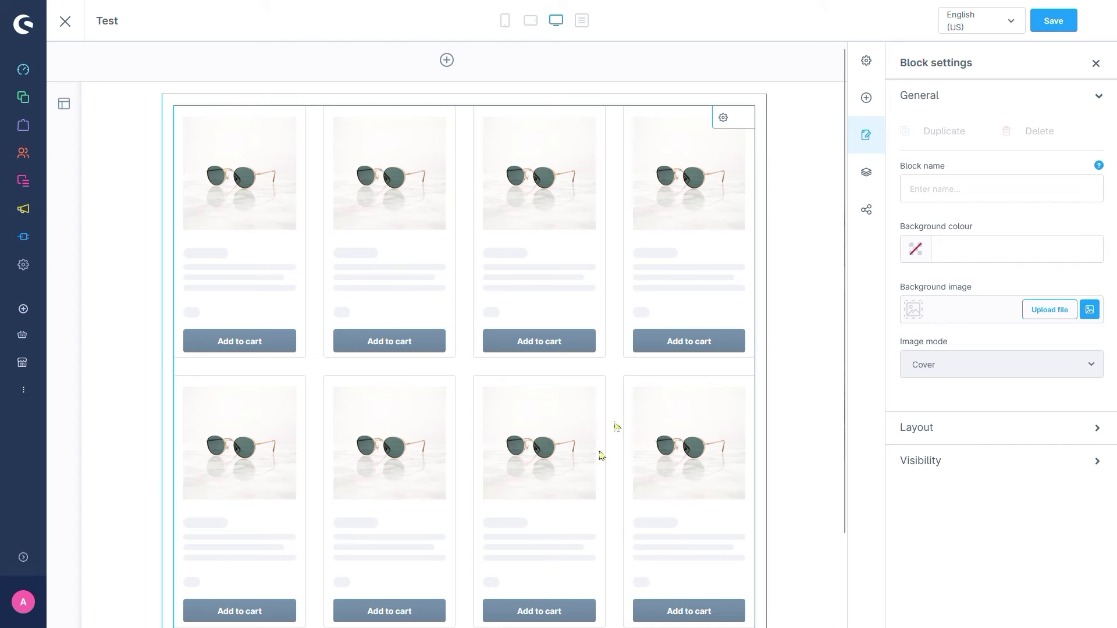
pyautogui.click(866, 98)
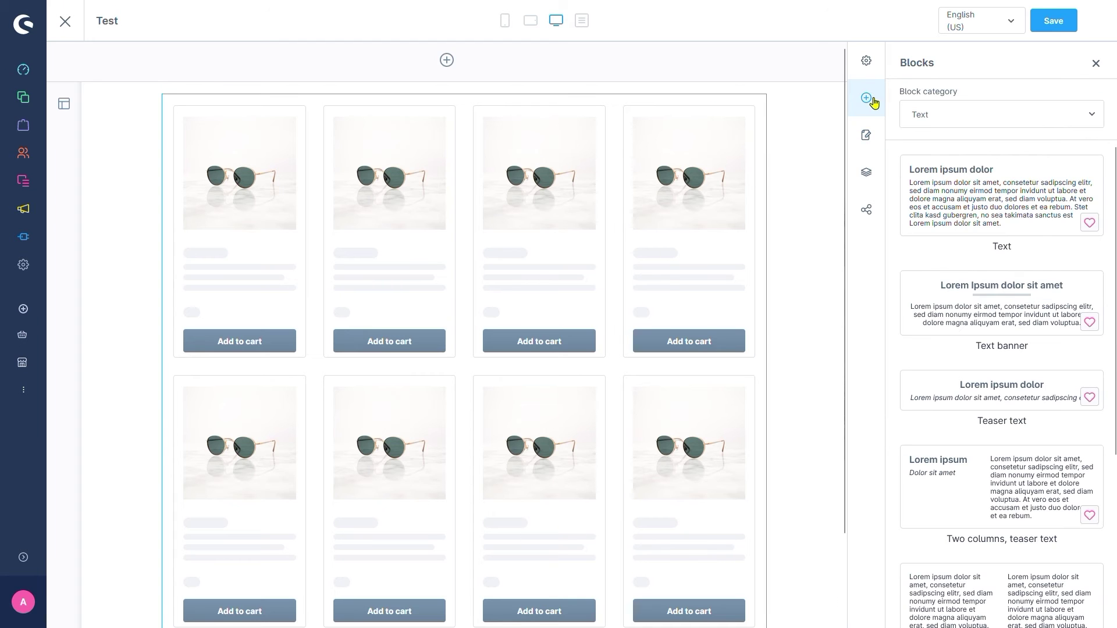
pyautogui.click(926, 112)
pyautogui.click(921, 239)
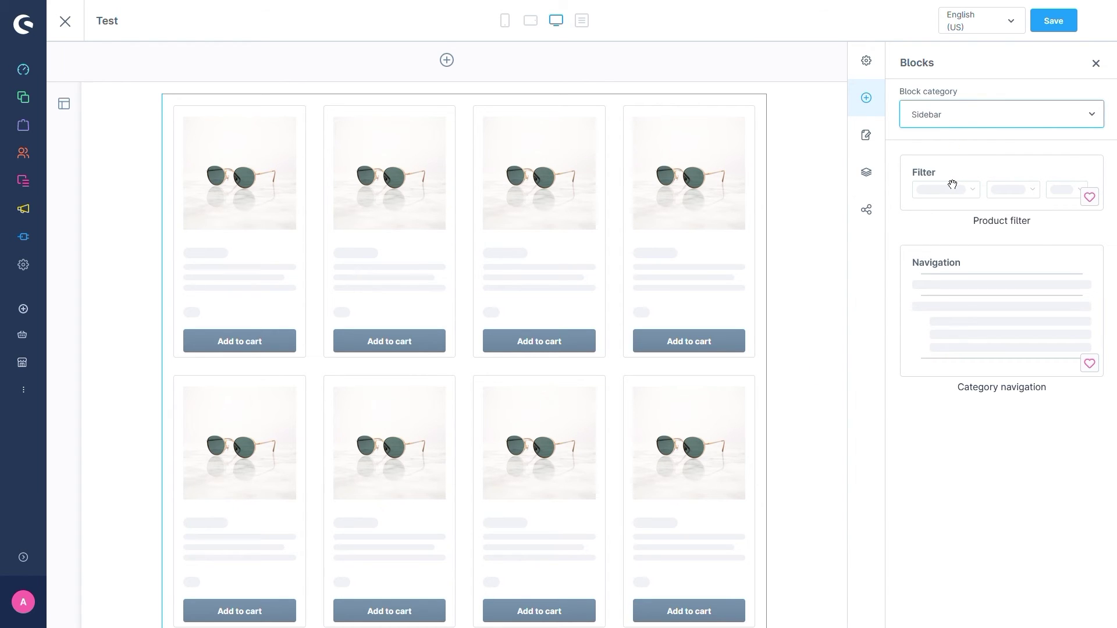
pyautogui.moveTo(953, 185); pyautogui.dragTo(460, 123)
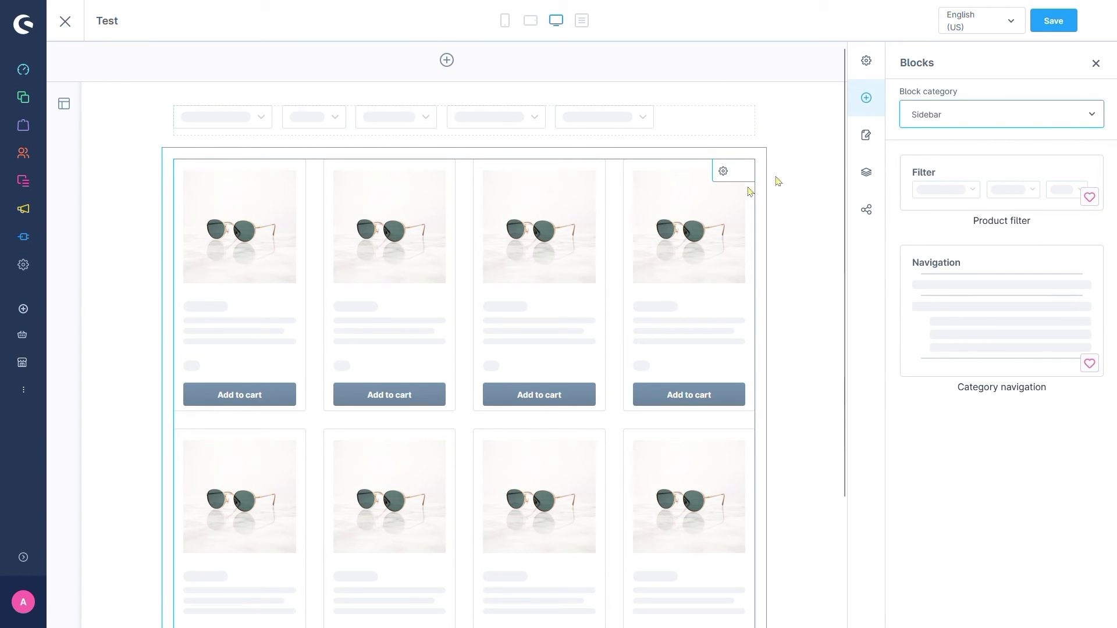
pyautogui.click(866, 210)
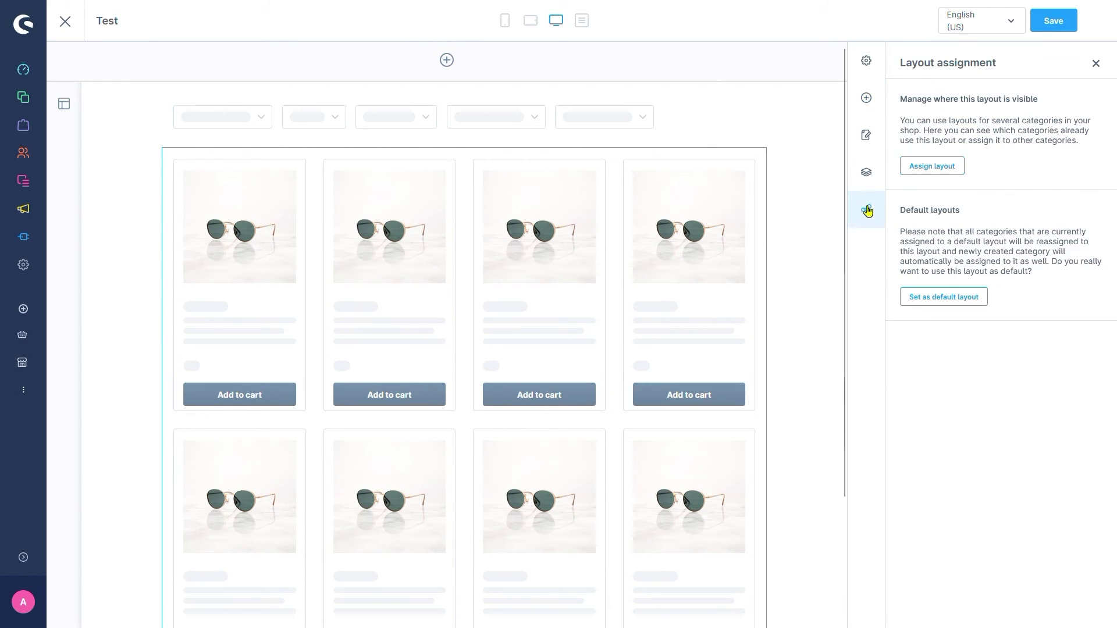
# Assign the Test layout to Catalogue #1 > Clothing, confirming replacement of its previous layout.
pyautogui.click(922, 169)
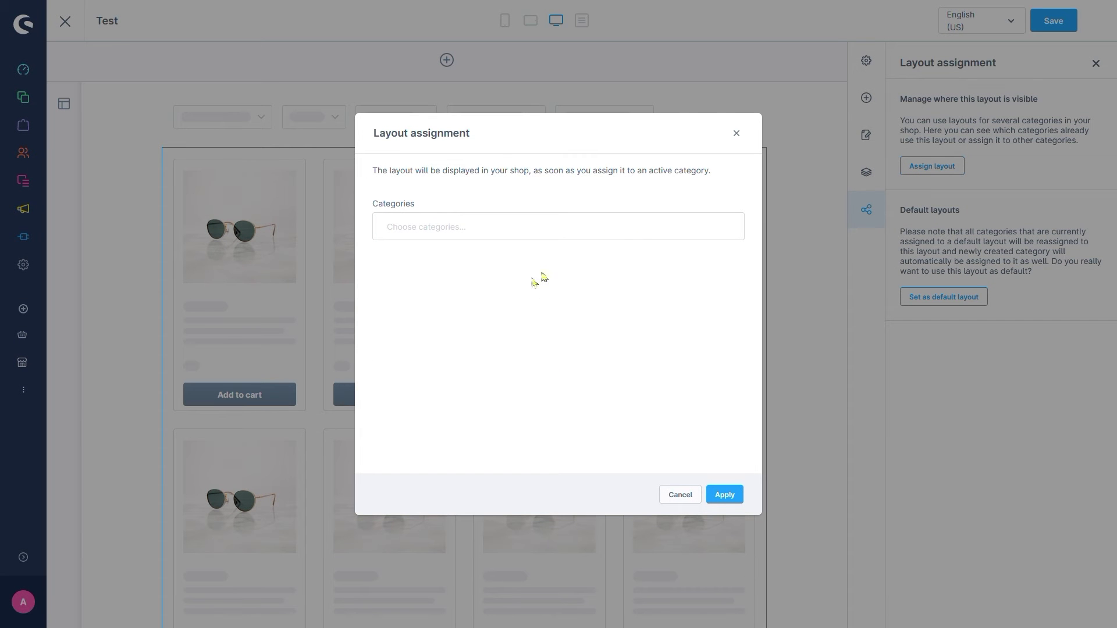
pyautogui.click(407, 232)
pyautogui.click(395, 263)
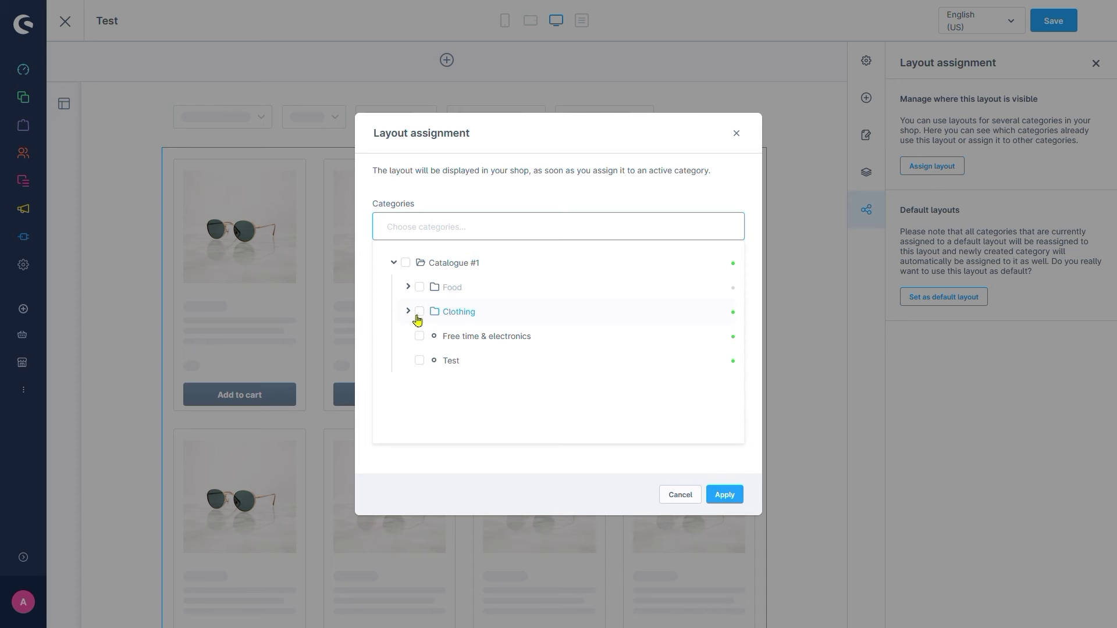
pyautogui.click(420, 313)
pyautogui.click(455, 452)
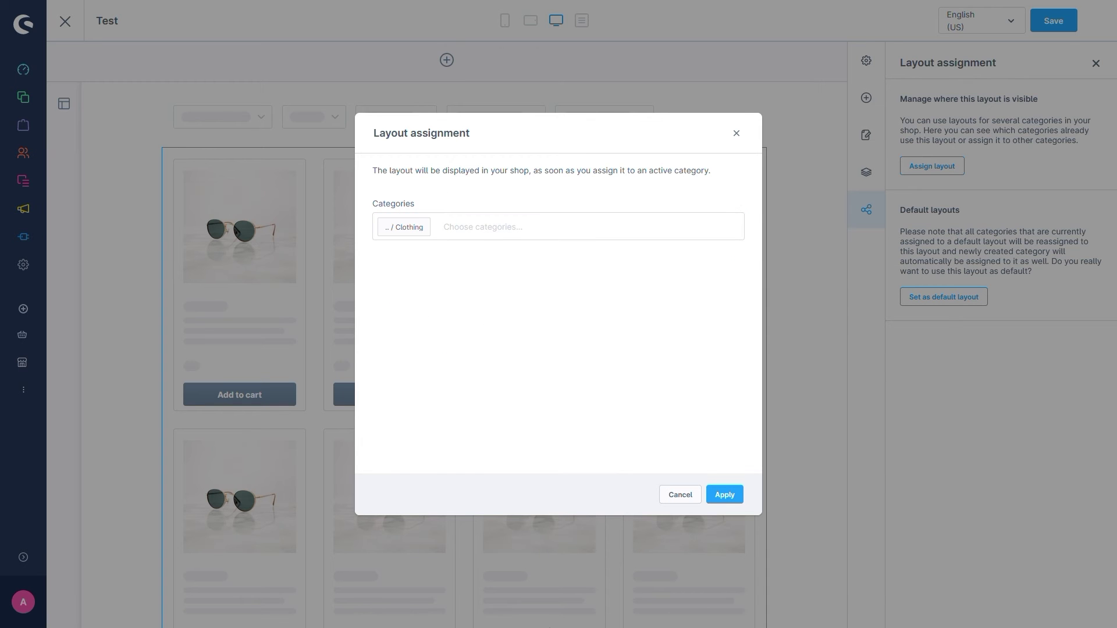
pyautogui.click(721, 494)
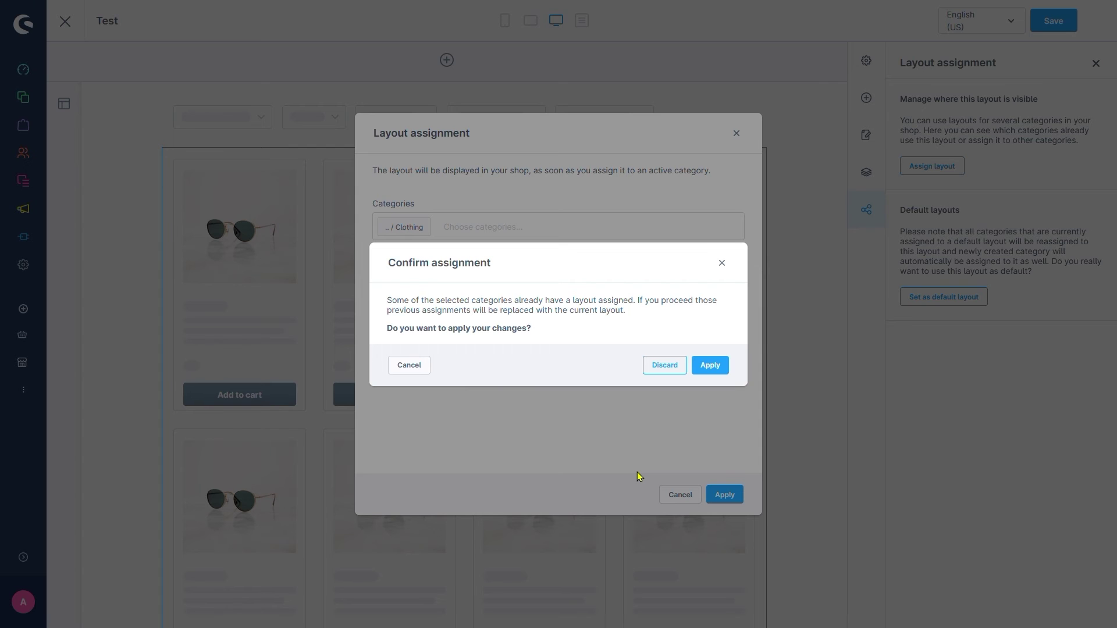
pyautogui.click(709, 366)
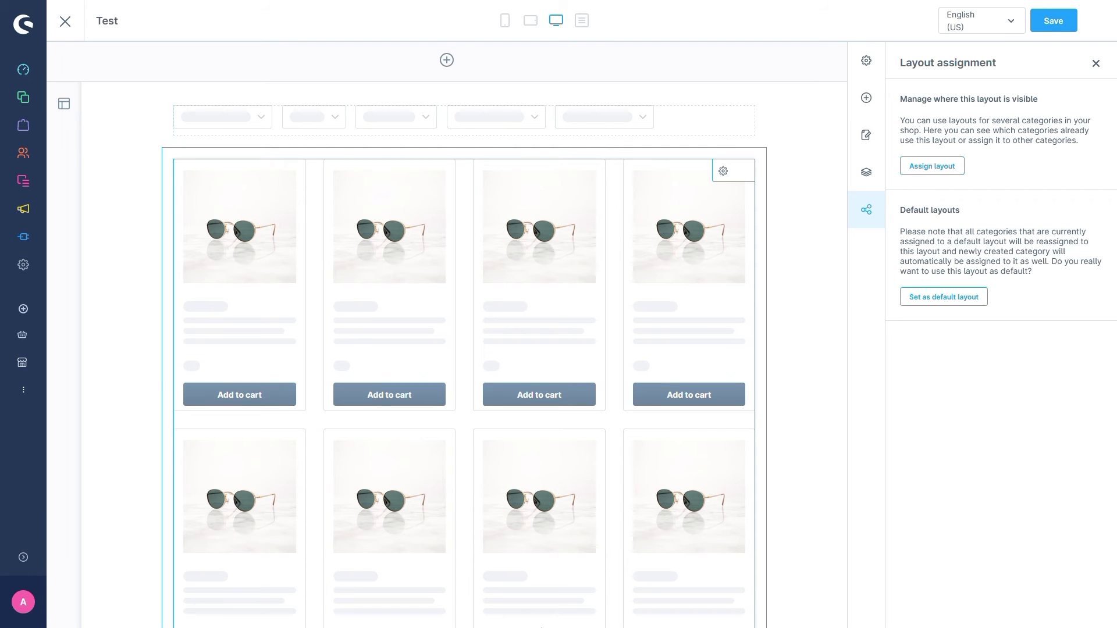
# Save the layout and check the Clothing listing's sort options in the storefront.
pyautogui.click(1058, 30)
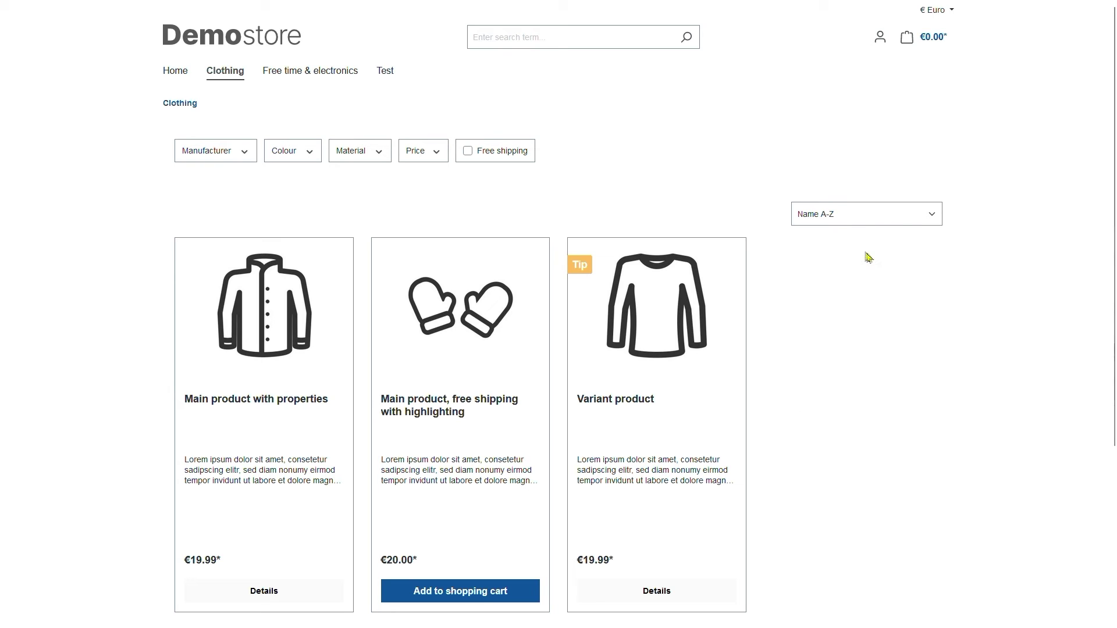
pyautogui.click(847, 221)
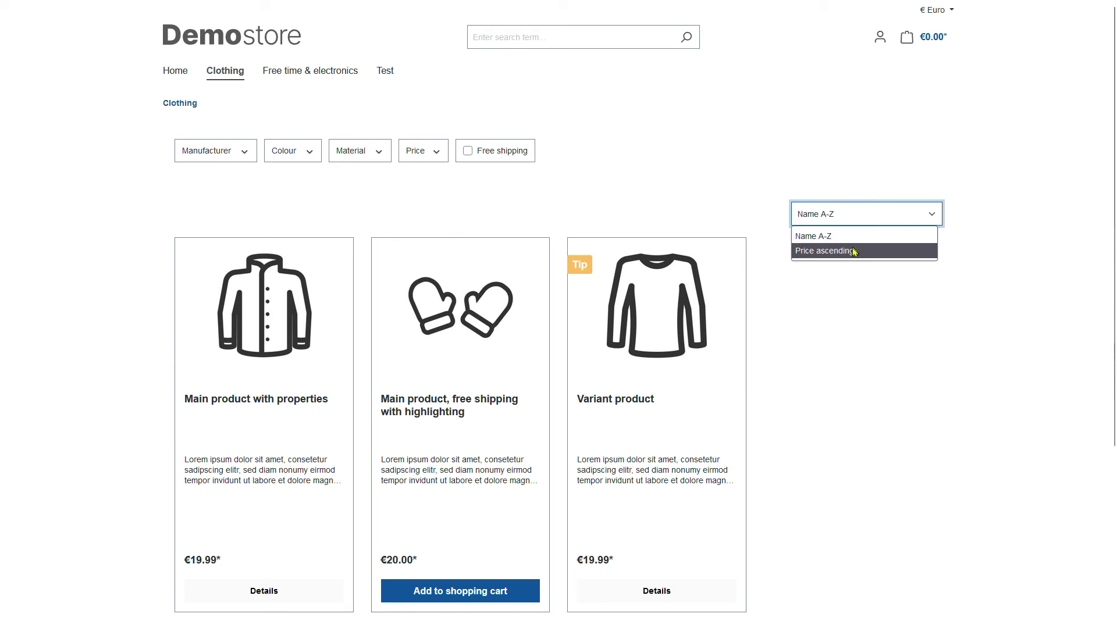
pyautogui.click(818, 411)
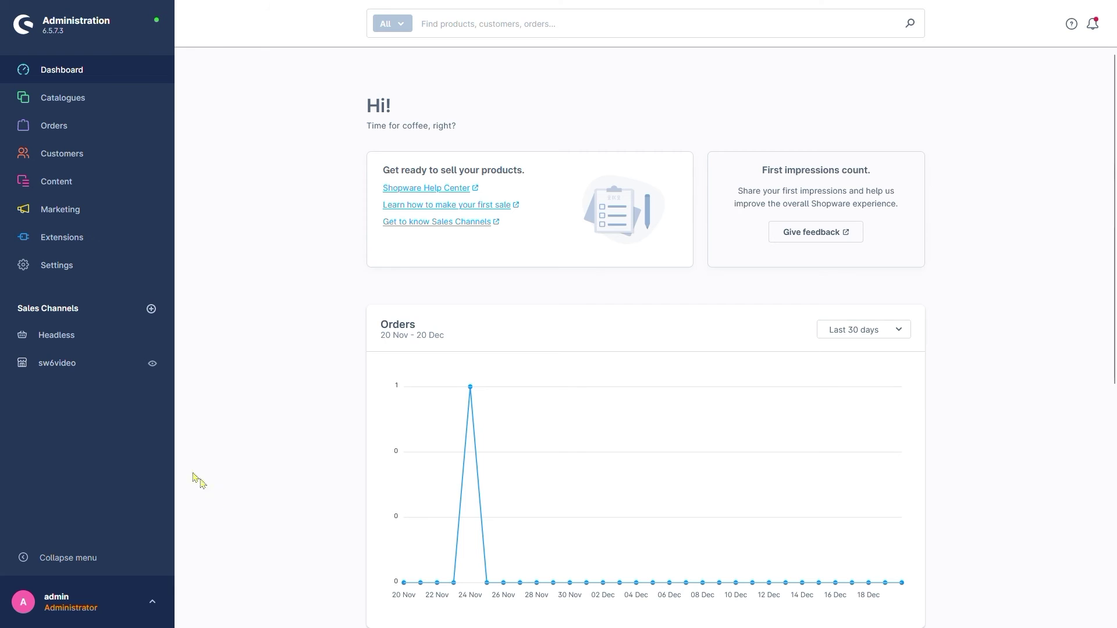
# Go to Settings > Products and scroll down to the Sorting options table.
pyautogui.click(79, 263)
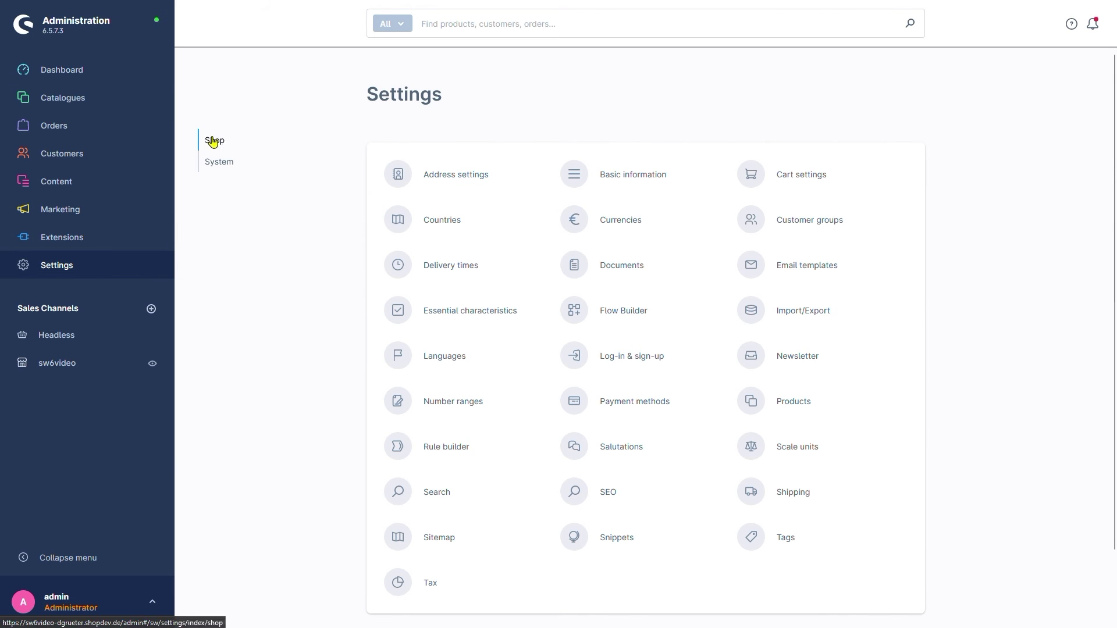
pyautogui.click(790, 401)
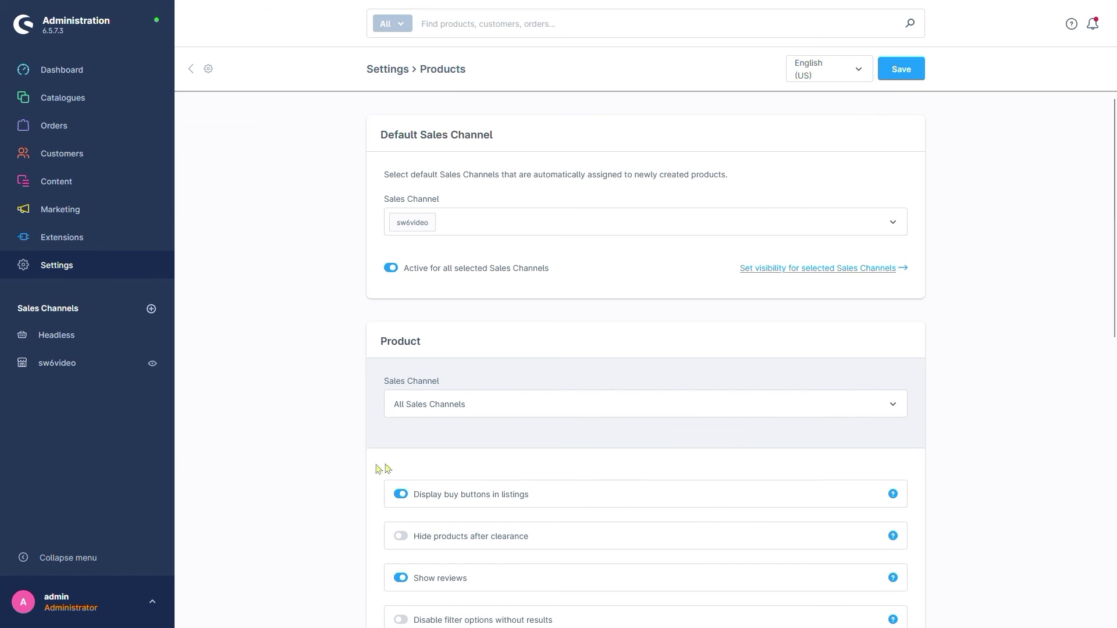
pyautogui.scroll(-5, 361, 469)
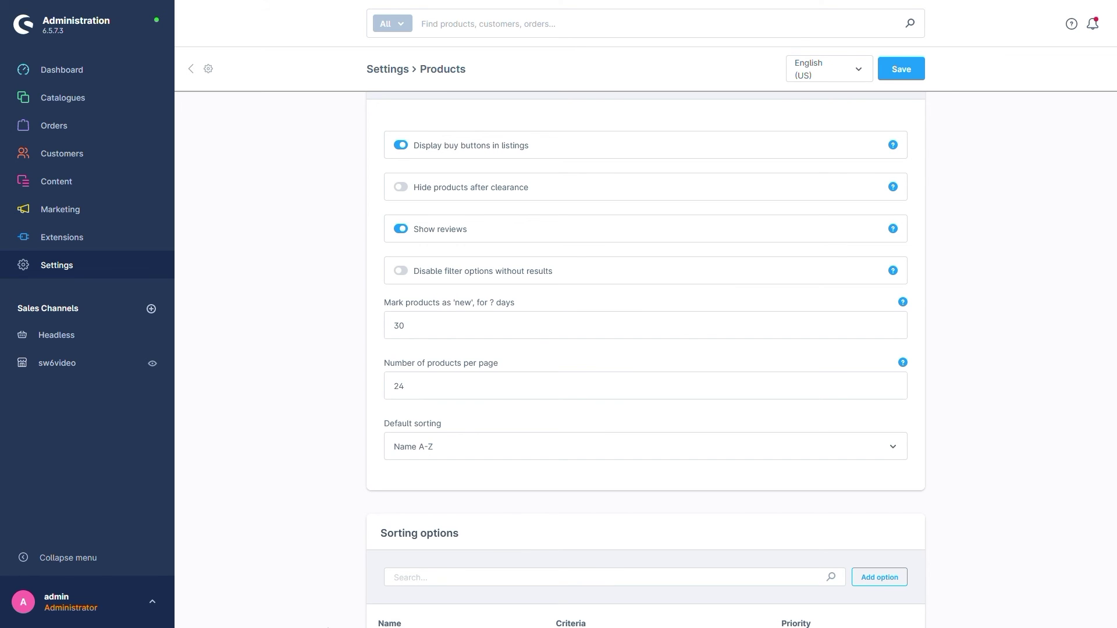
pyautogui.scroll(-4, 406, 357)
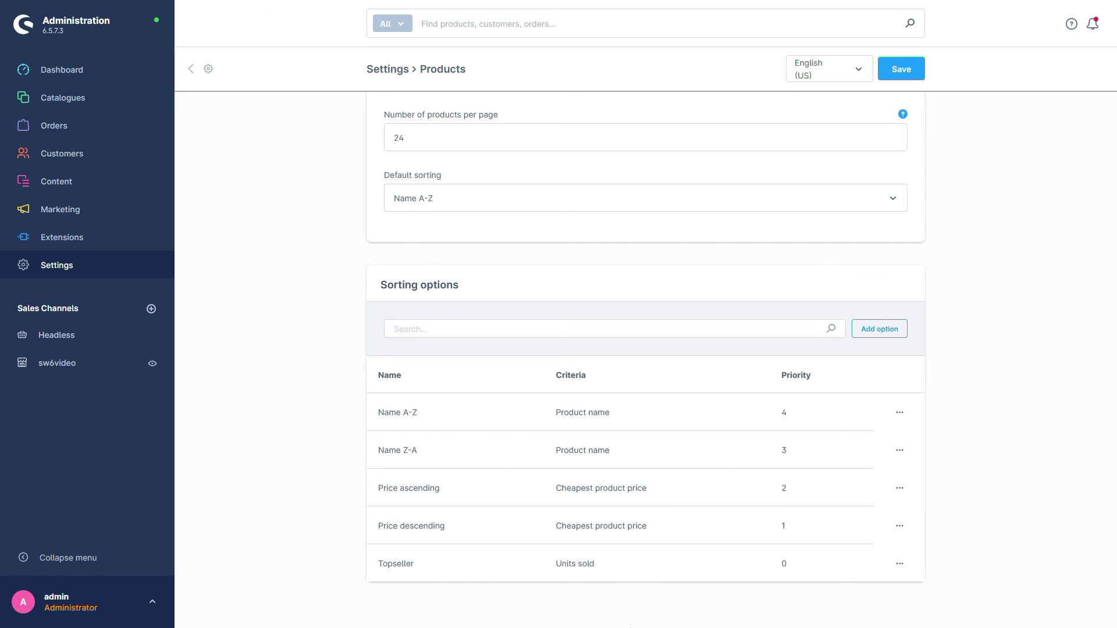
# Inspect the Name A-Z row's actions and priority without changing it, keeping priority 4.
pyautogui.click(900, 413)
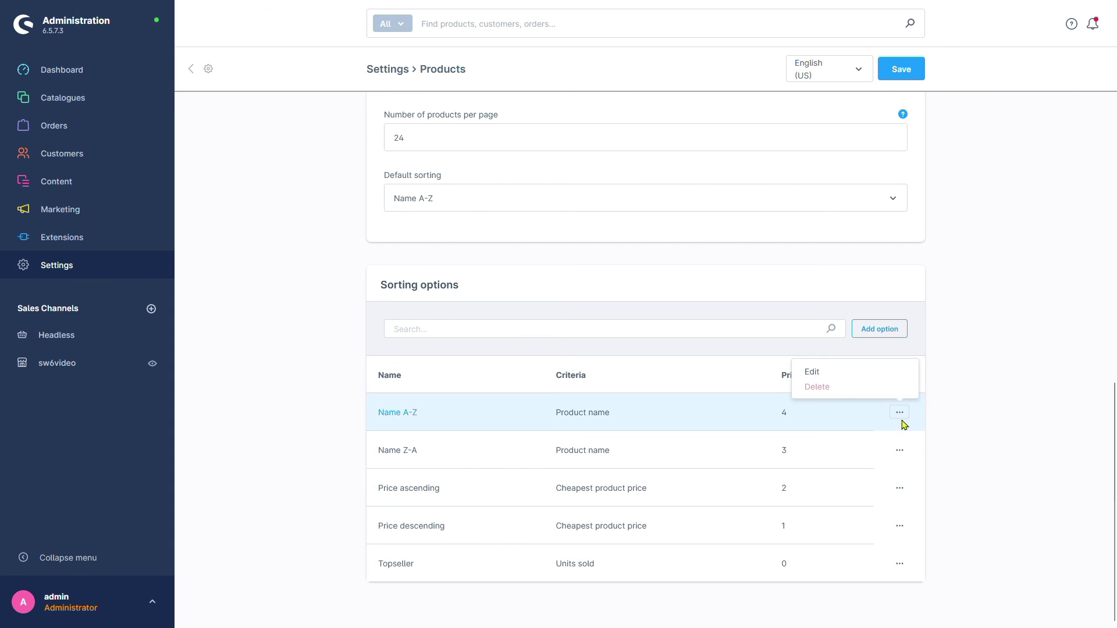
pyautogui.click(925, 456)
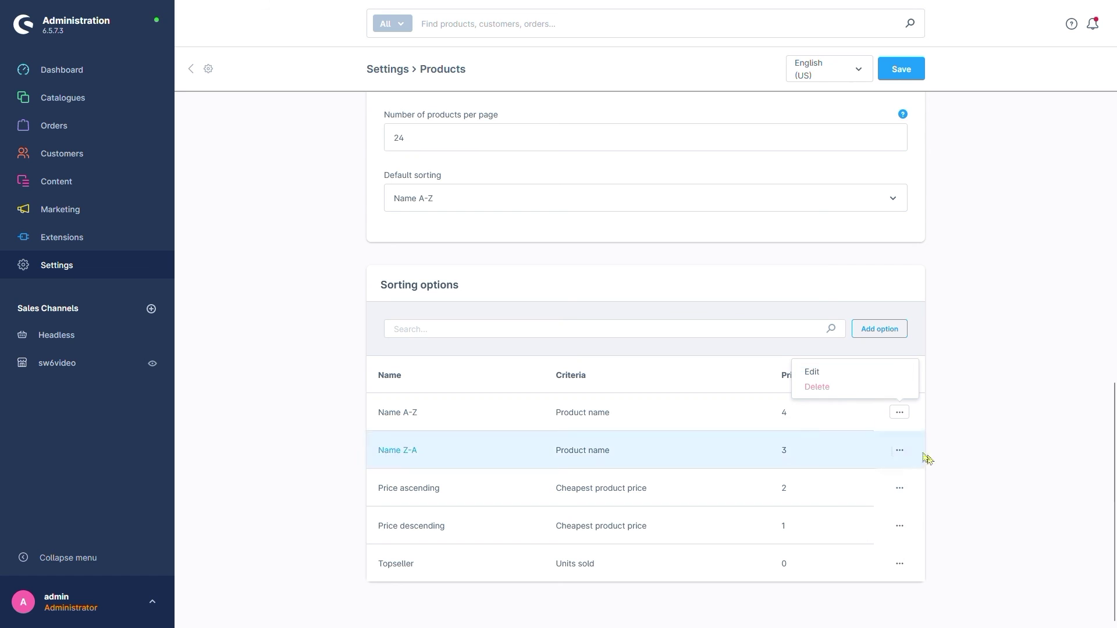
pyautogui.doubleClick(786, 412)
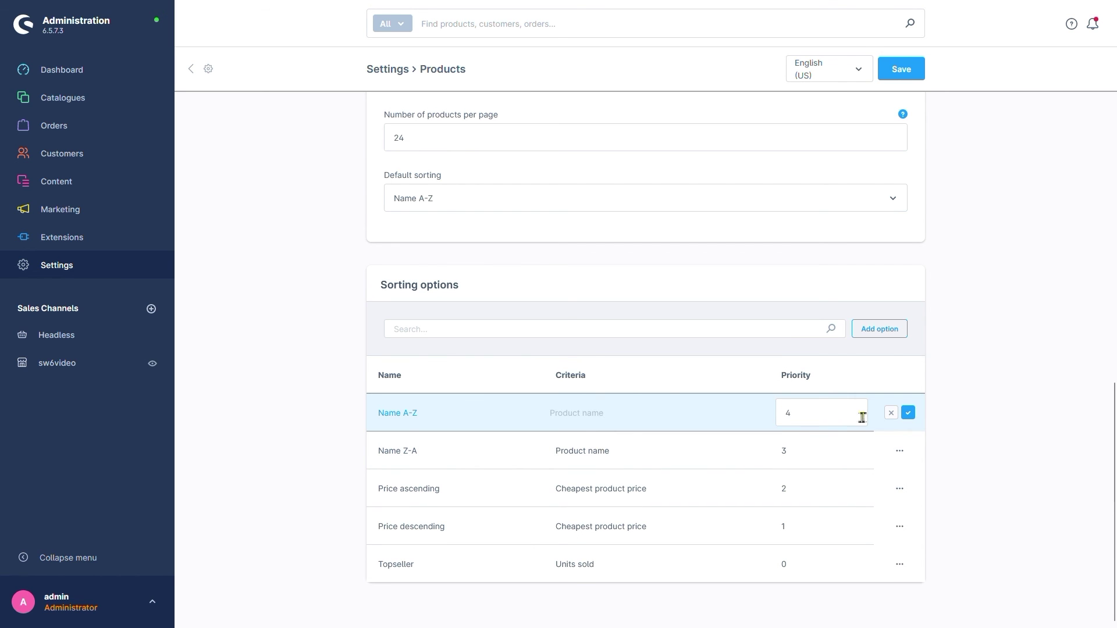
pyautogui.press('Escape')
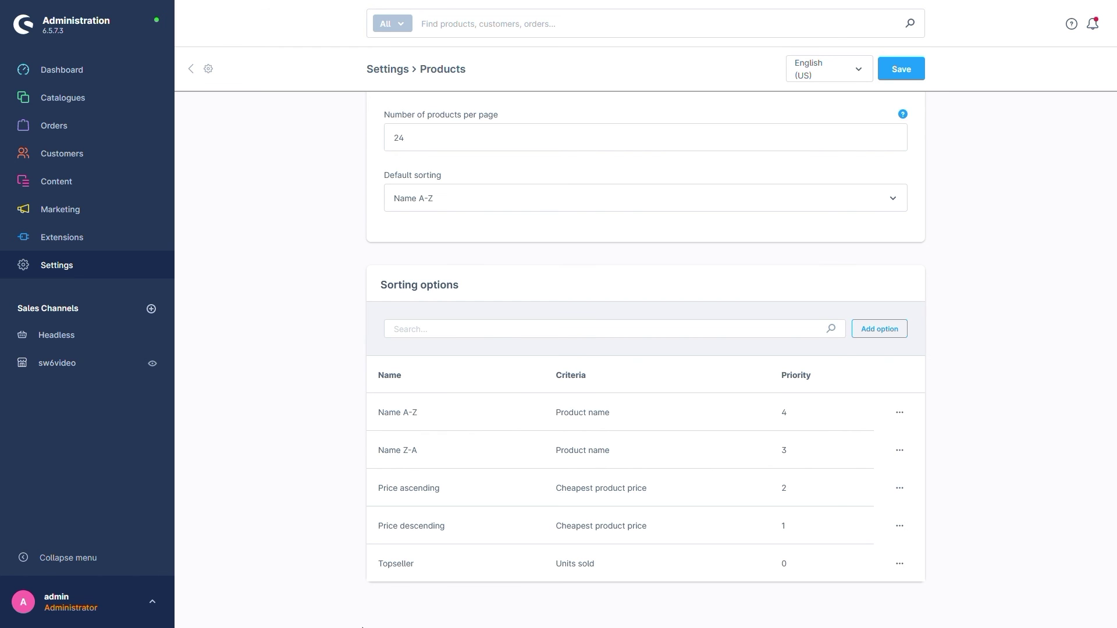
# Add a new sorting option named 'test' and make it active.
pyautogui.click(869, 337)
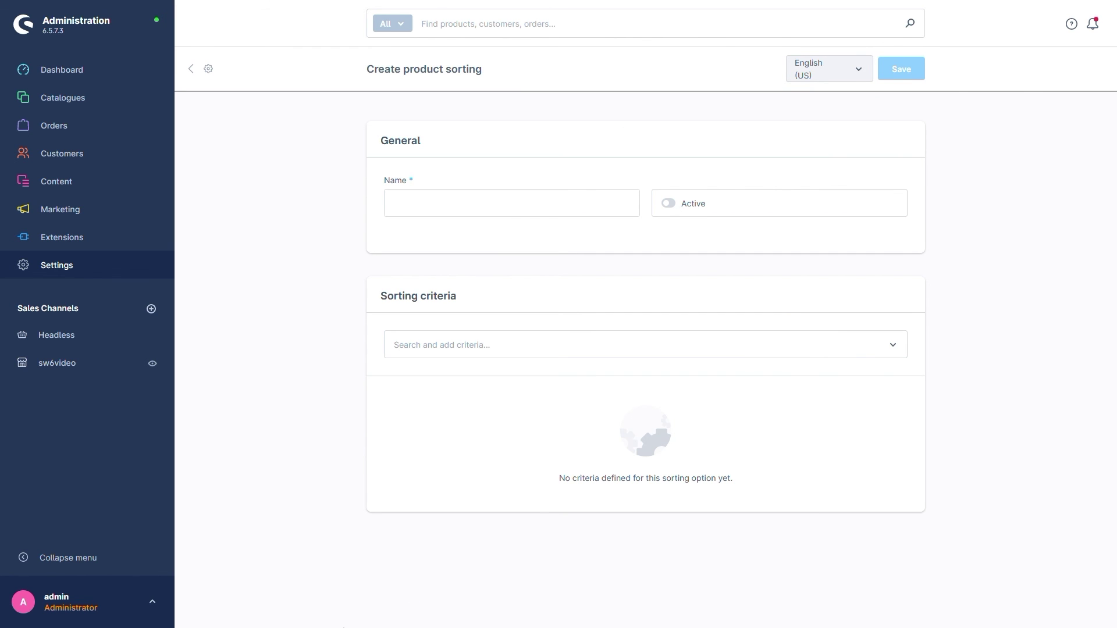
pyautogui.click(452, 212)
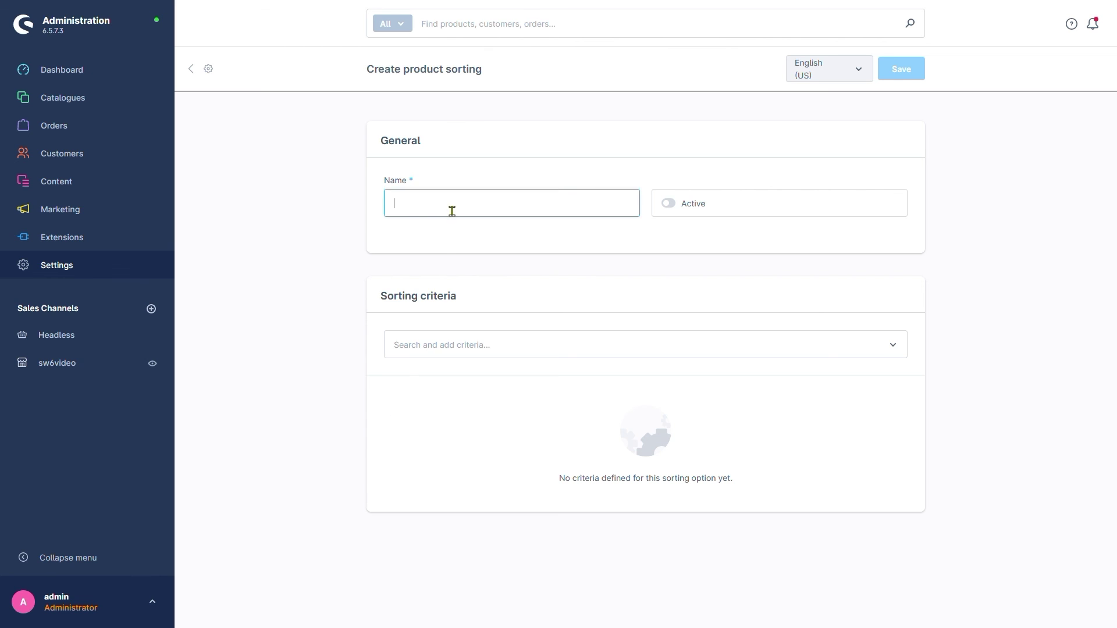
pyautogui.write('test')
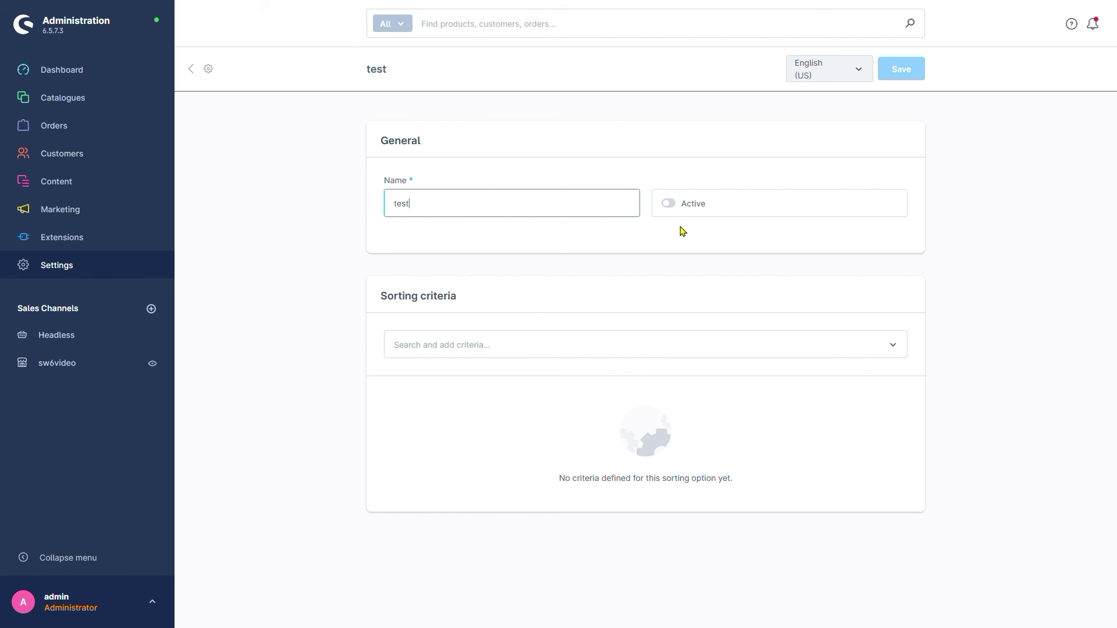
pyautogui.click(668, 205)
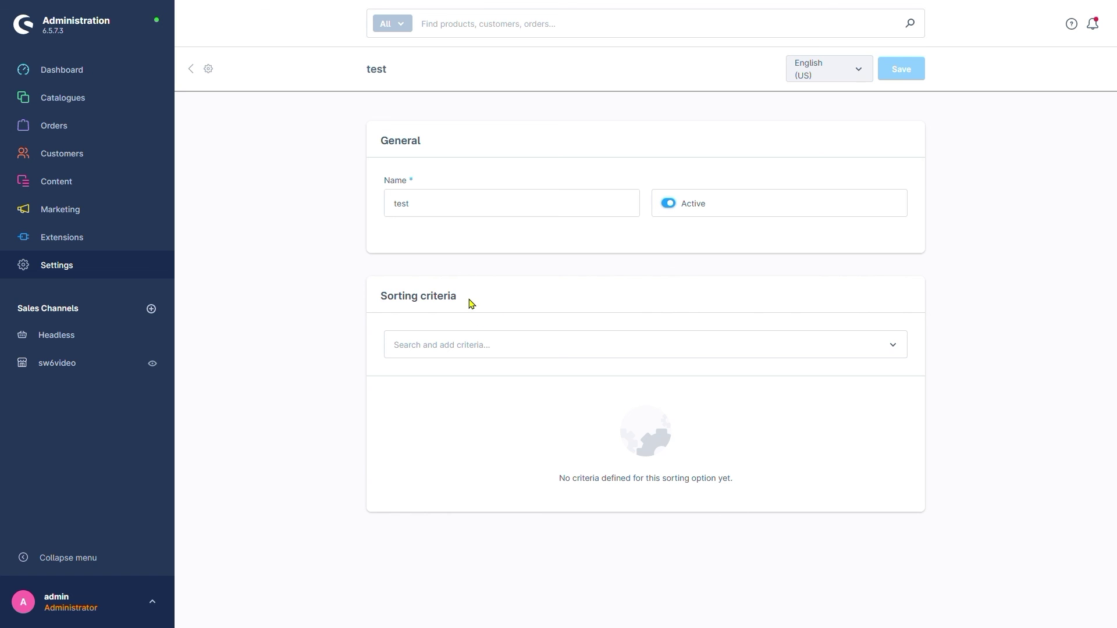
# Give it a Product rating criterion with priority 5 and save the option.
pyautogui.click(473, 344)
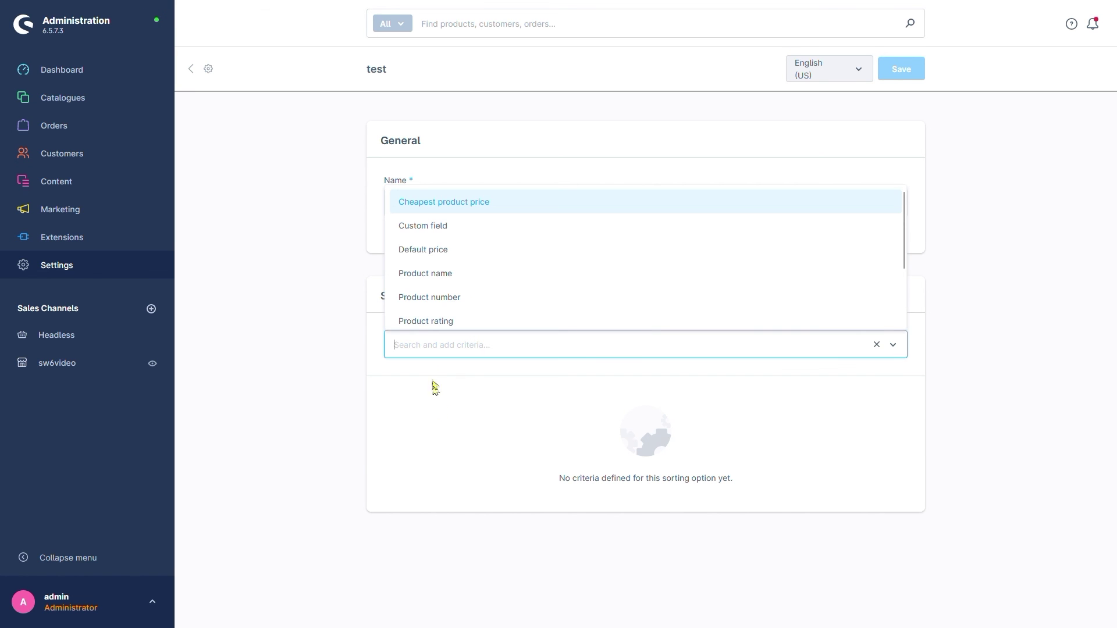
pyautogui.click(424, 325)
pyautogui.doubleClick(779, 437)
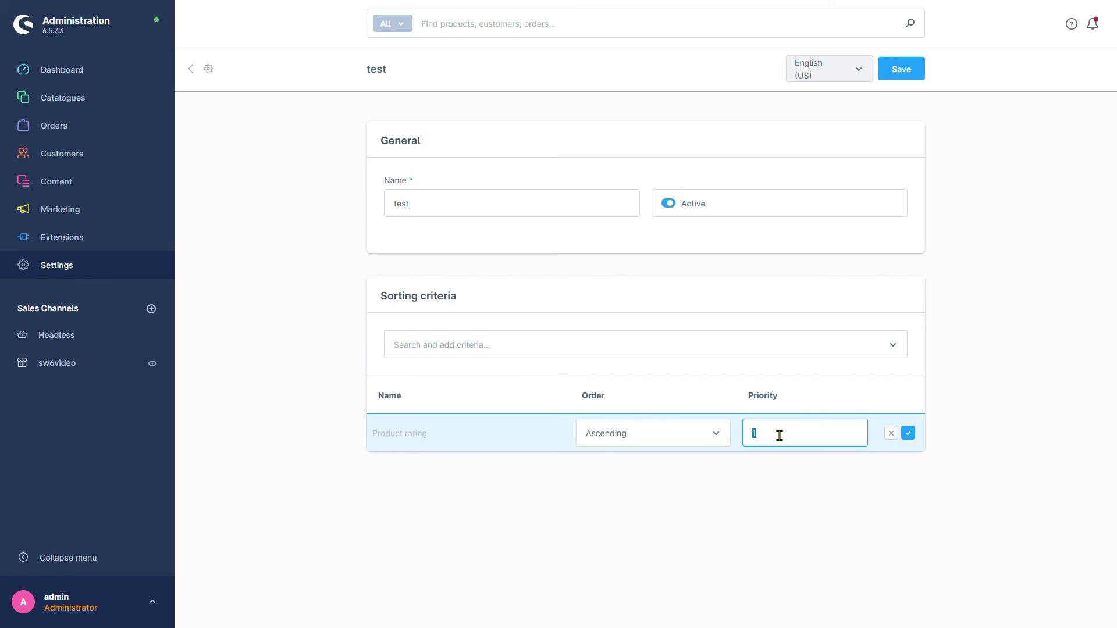
pyautogui.write('5')
pyautogui.click(907, 434)
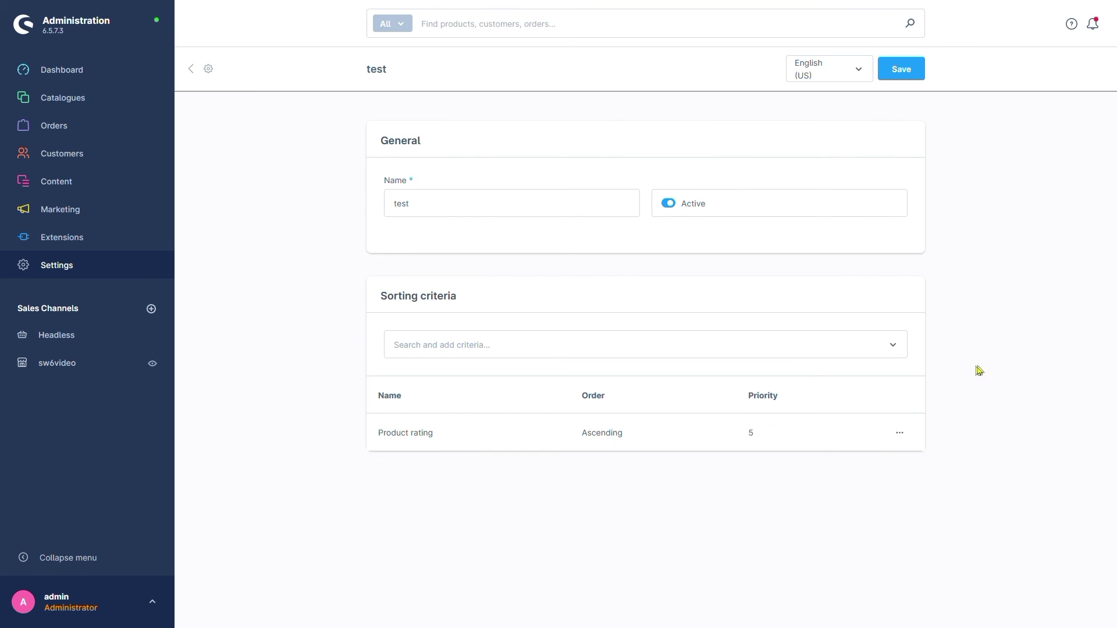
pyautogui.click(907, 69)
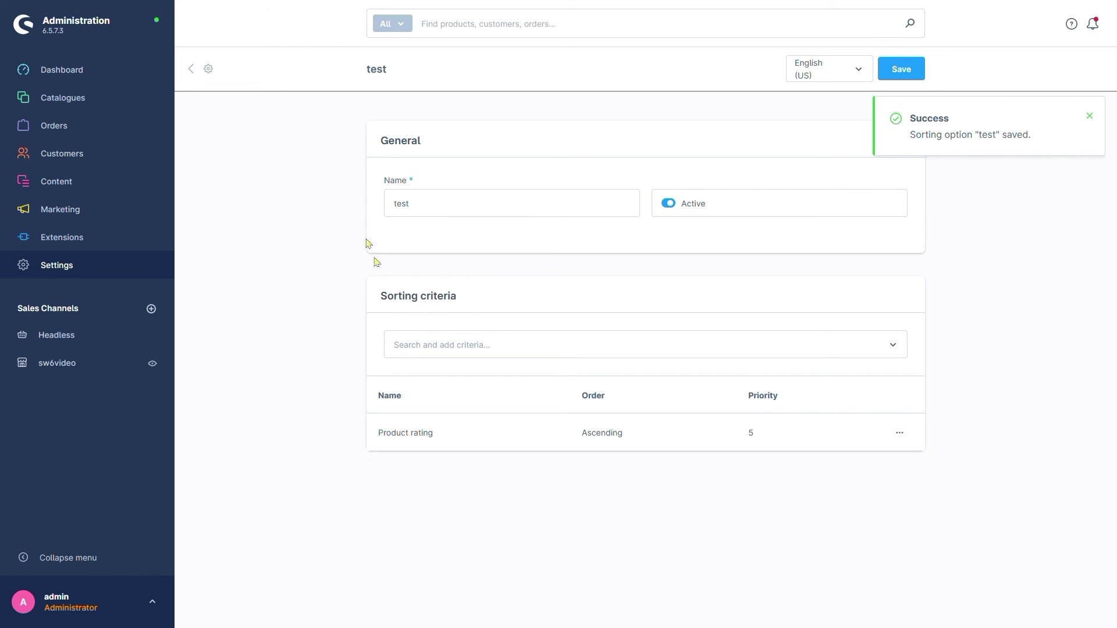
# Go back to the Products settings page and scroll to the listing options, where Name A-Z is still default.
pyautogui.click(192, 69)
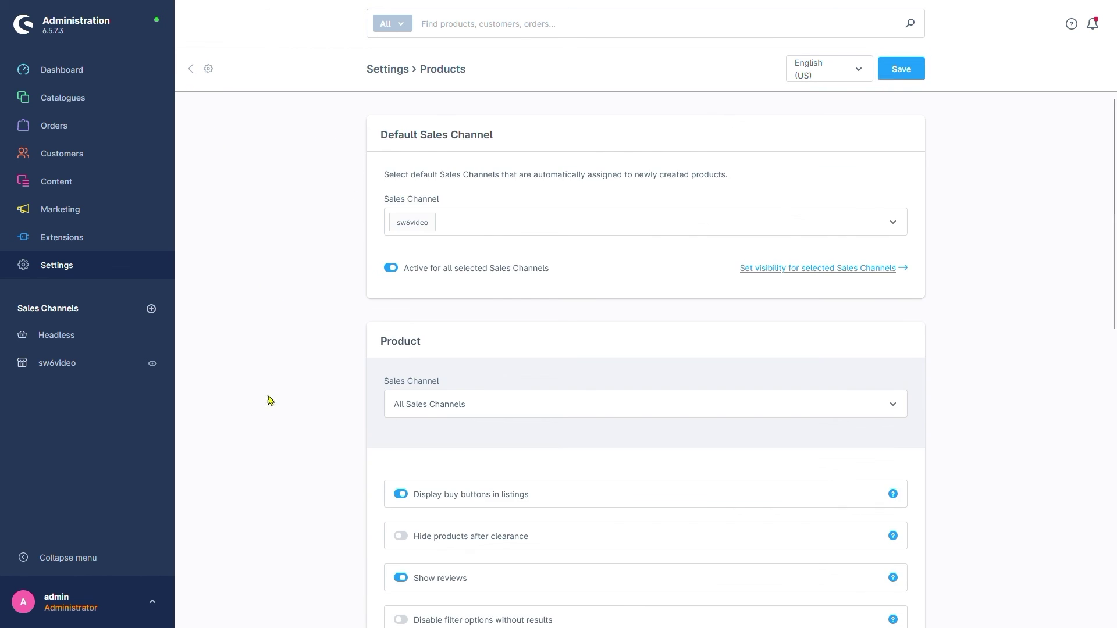
pyautogui.scroll(-5, 270, 399)
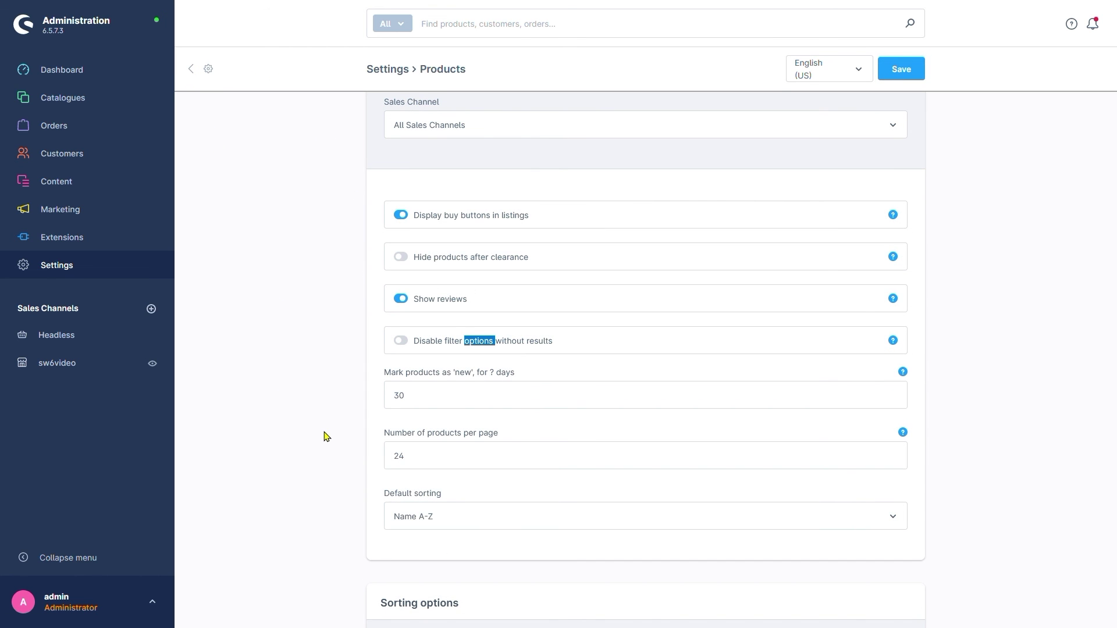